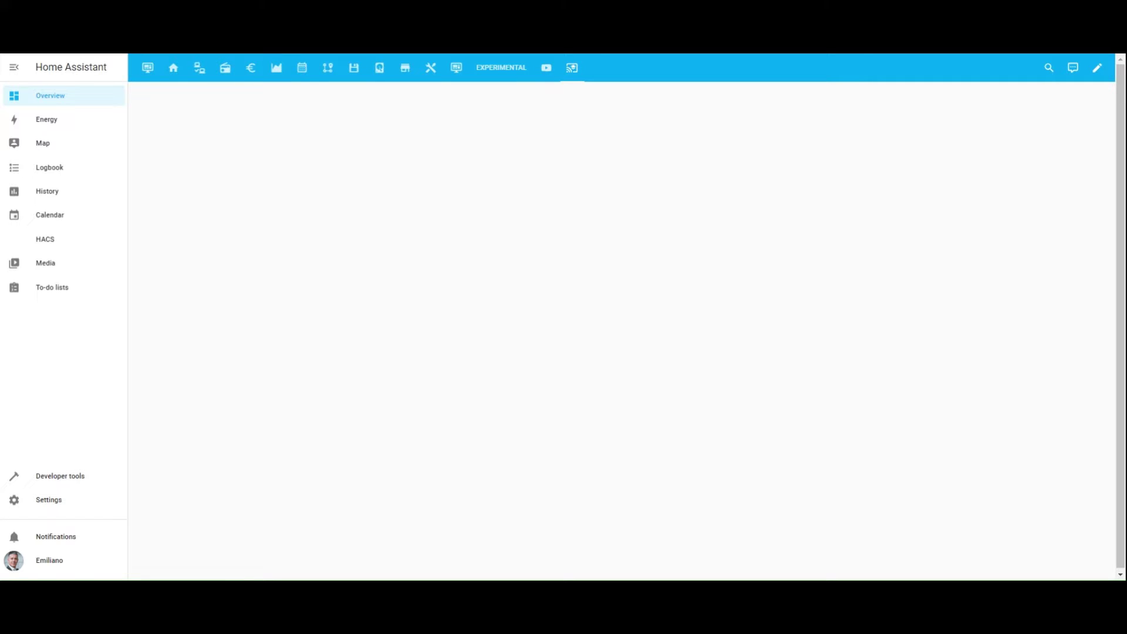
Search the community store's integration repositories for 'garmin connect' and open the Garmin Connect repository
click(57, 242)
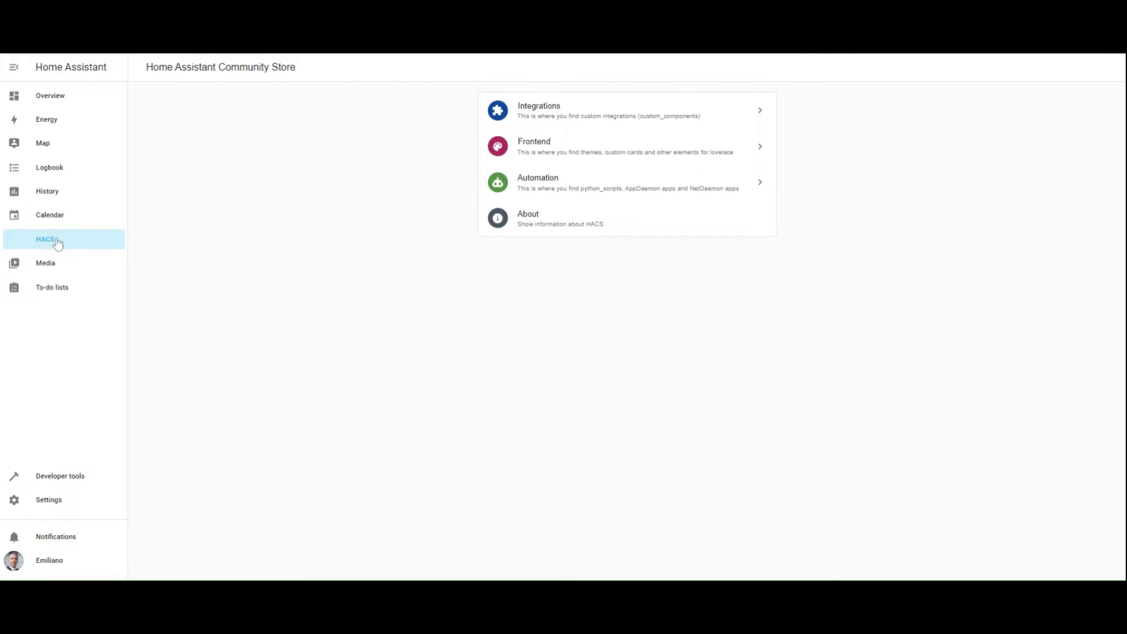
click(585, 116)
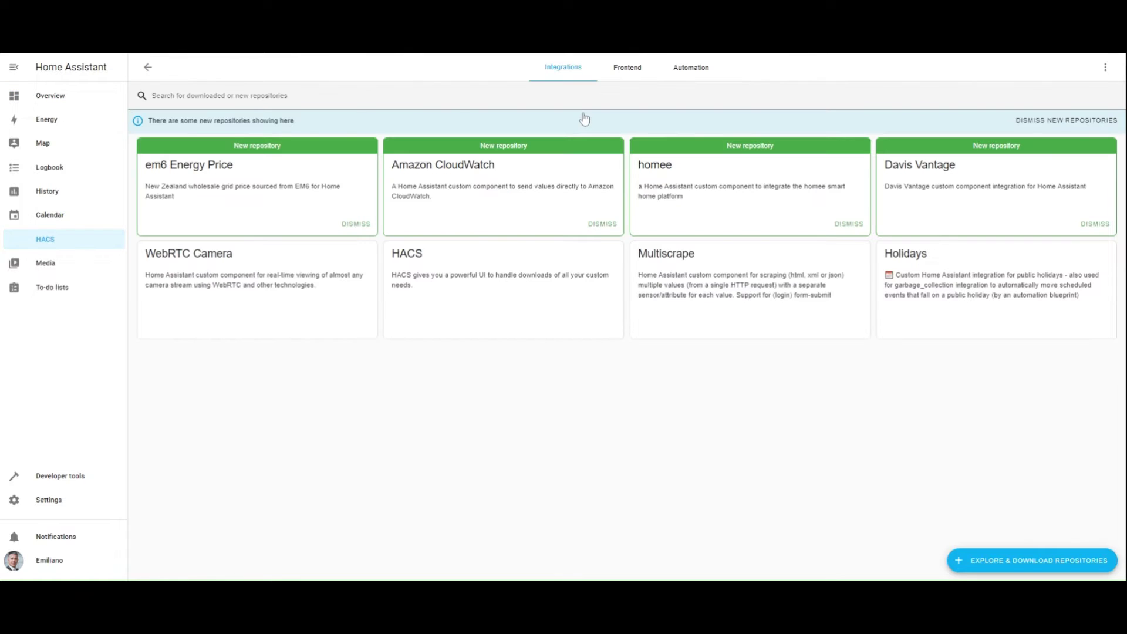
click(1021, 566)
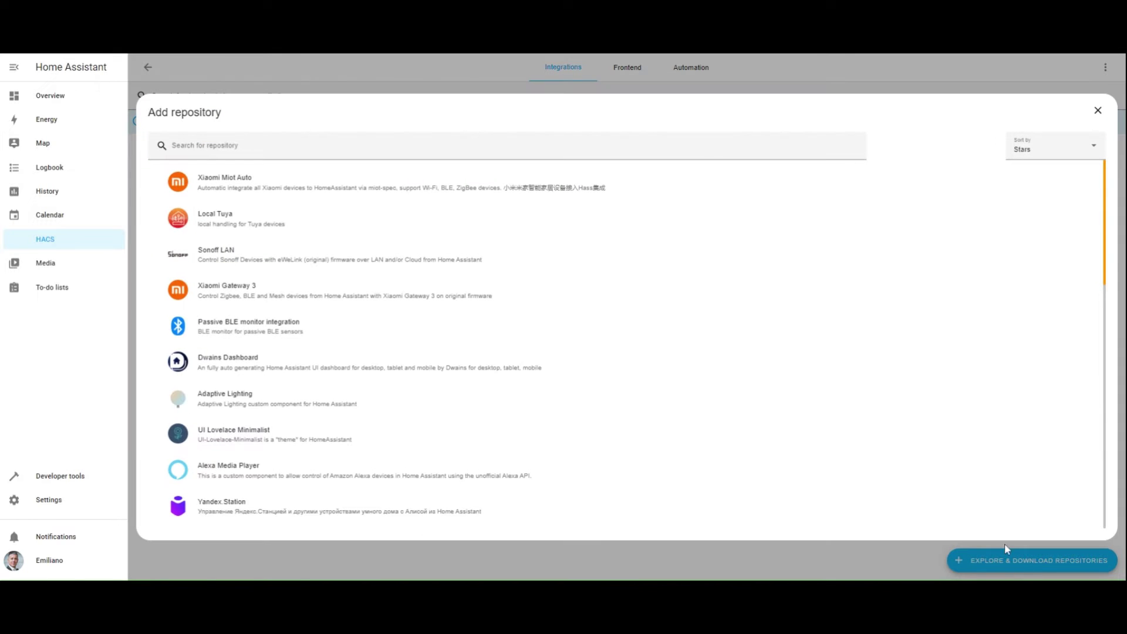
click(483, 151)
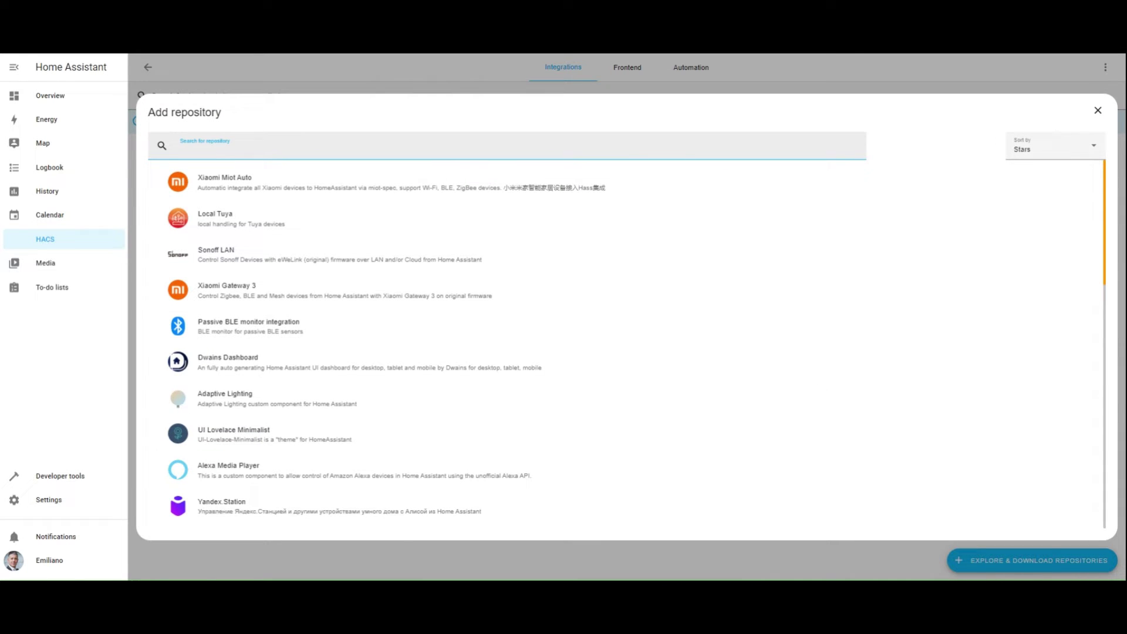
text(garmin connect)
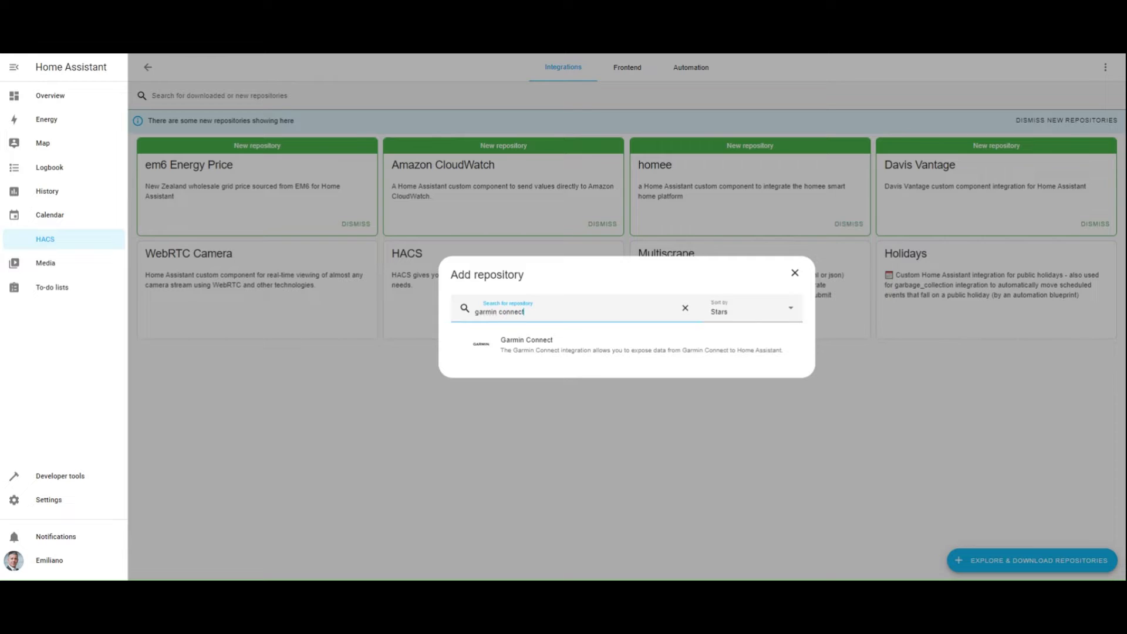
click(603, 349)
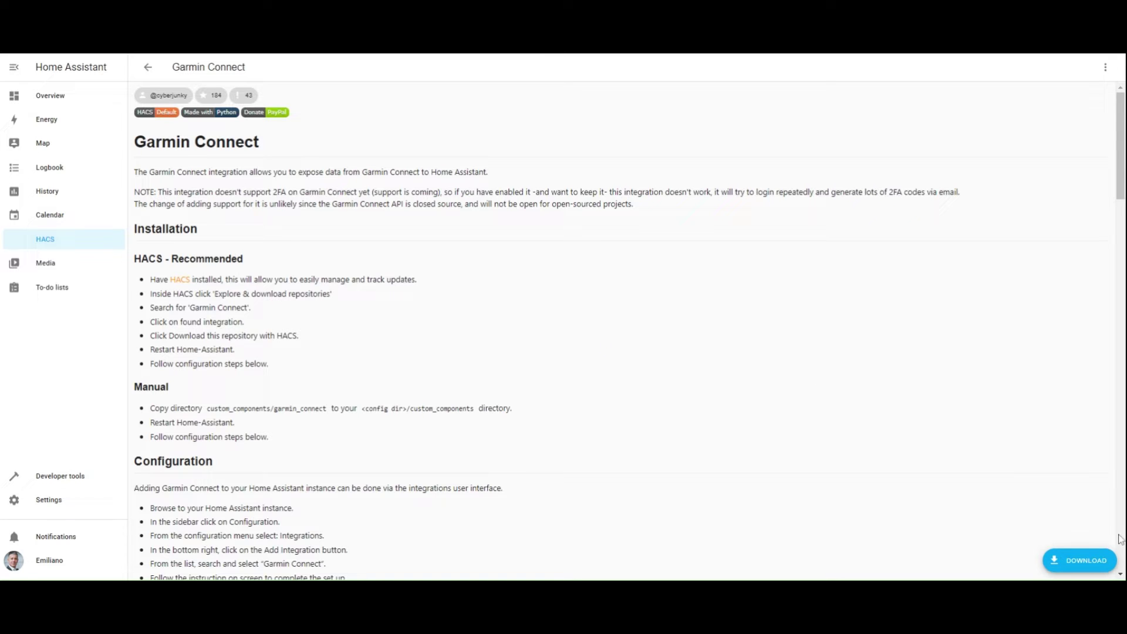
Download Garmin Connect version 0.2.19 from its repository page
click(1094, 571)
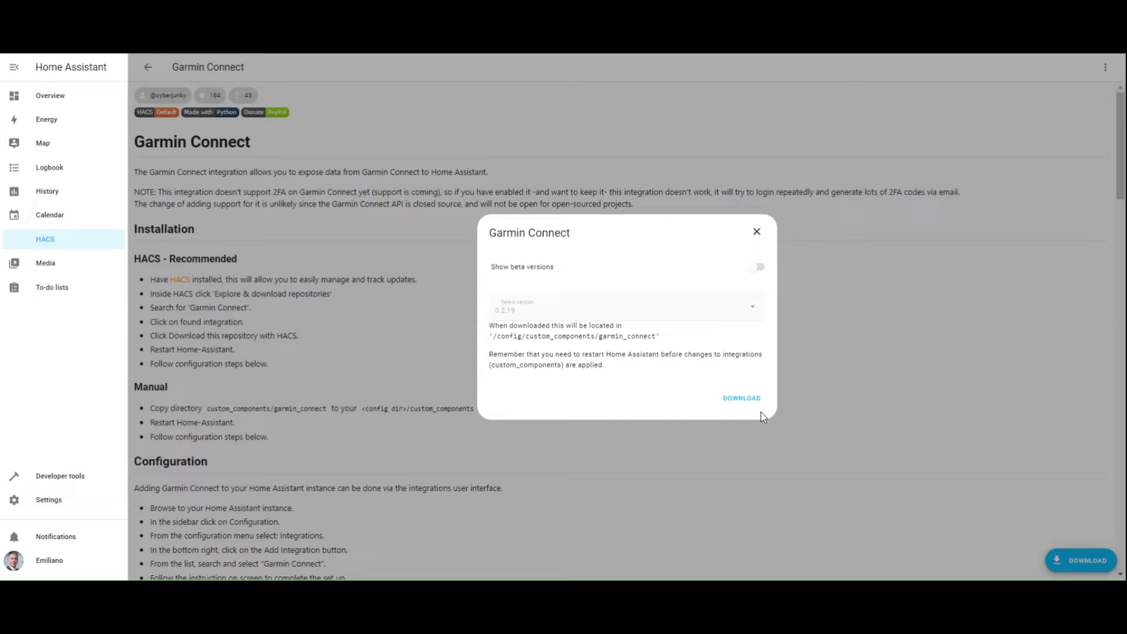
click(744, 402)
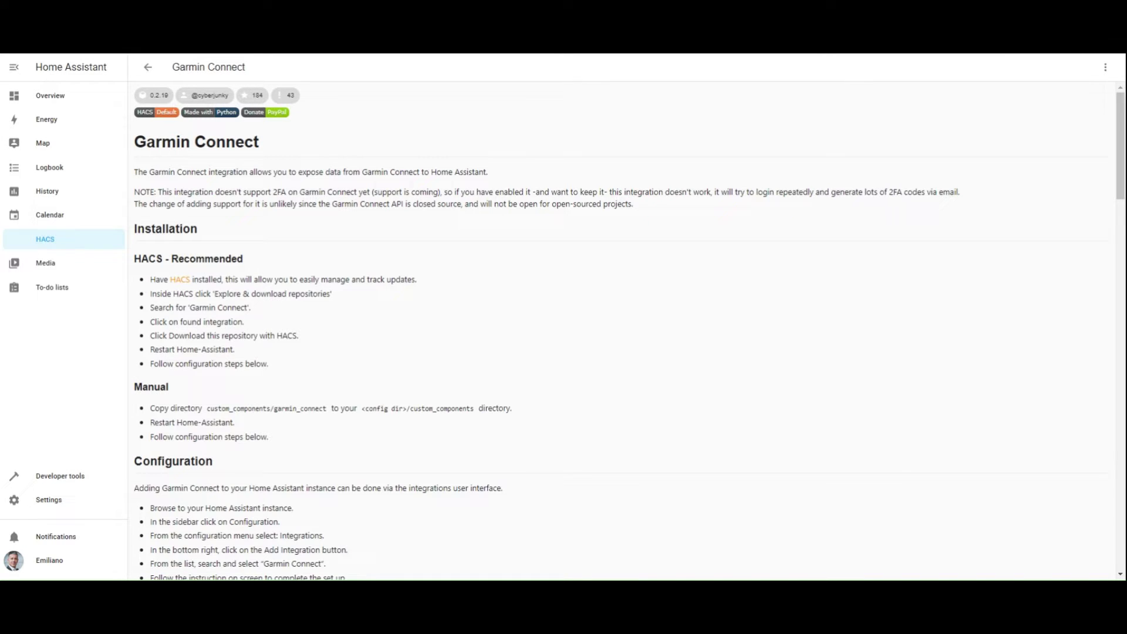
In Devices & services, add a new integration by searching 'garmin' and choosing Garmin Connect
click(47, 503)
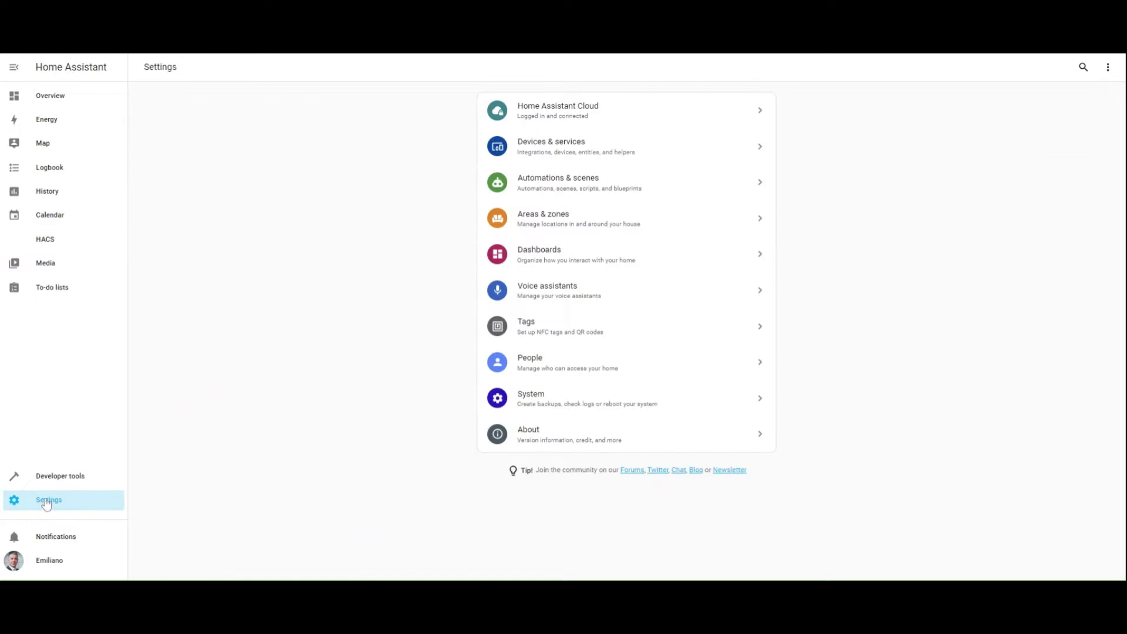
click(599, 156)
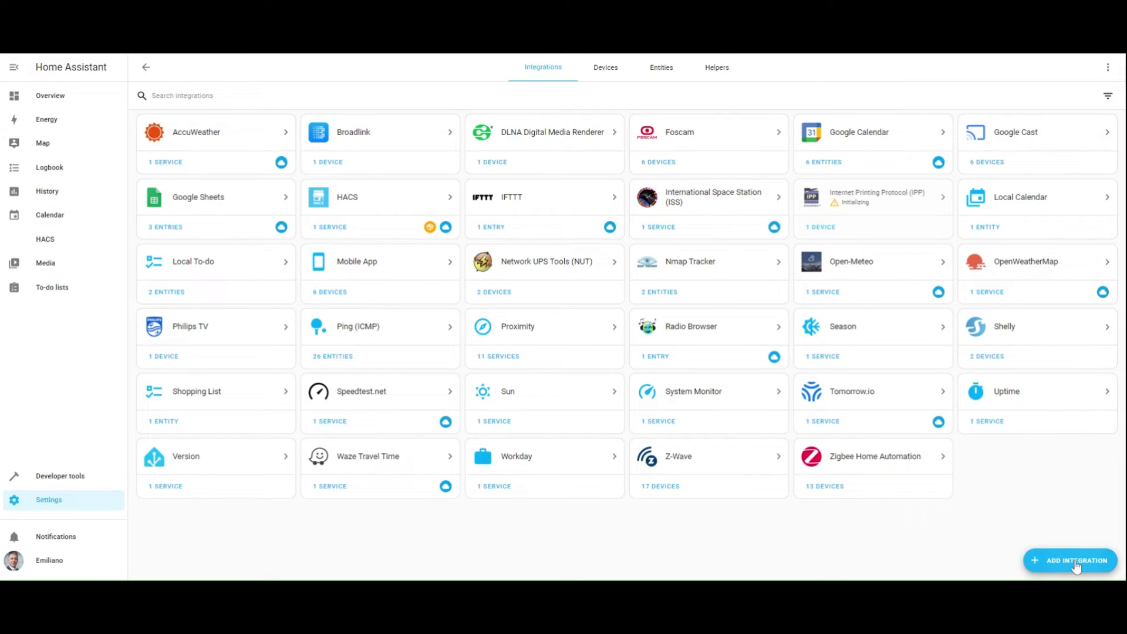
click(1076, 563)
text(garmin)
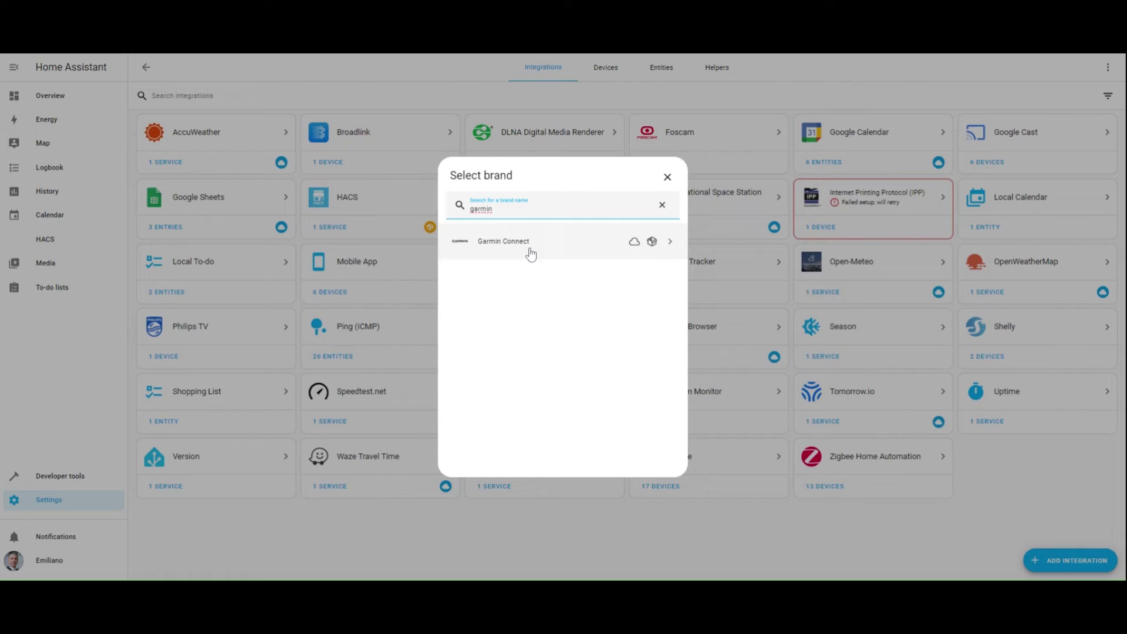
click(529, 252)
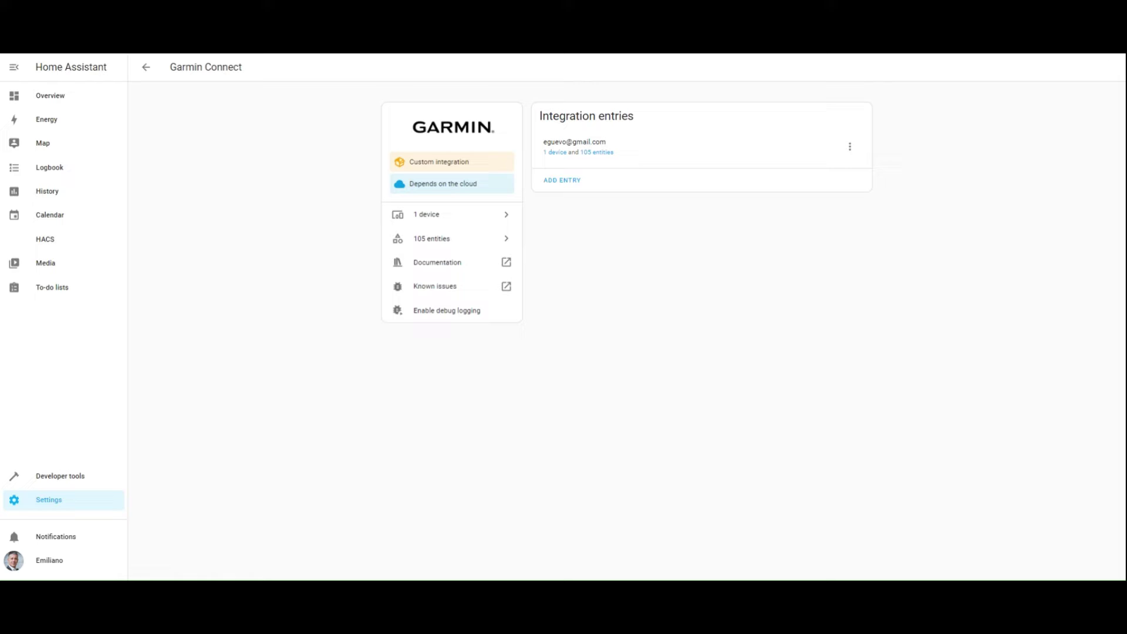
click(558, 153)
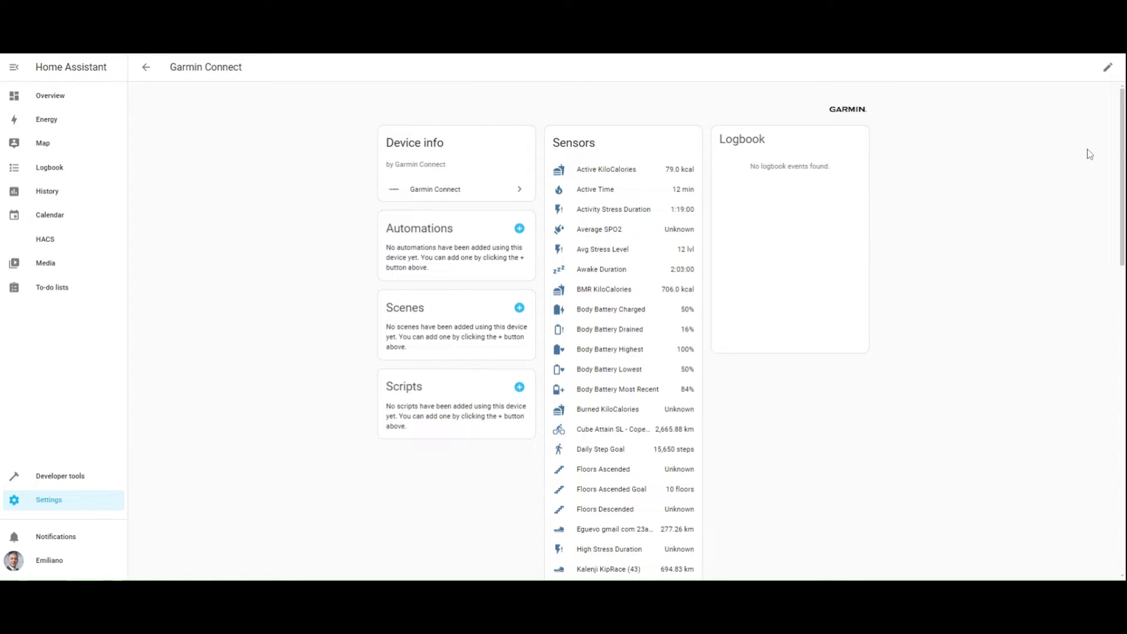
drag(1124, 152, 1124, 462)
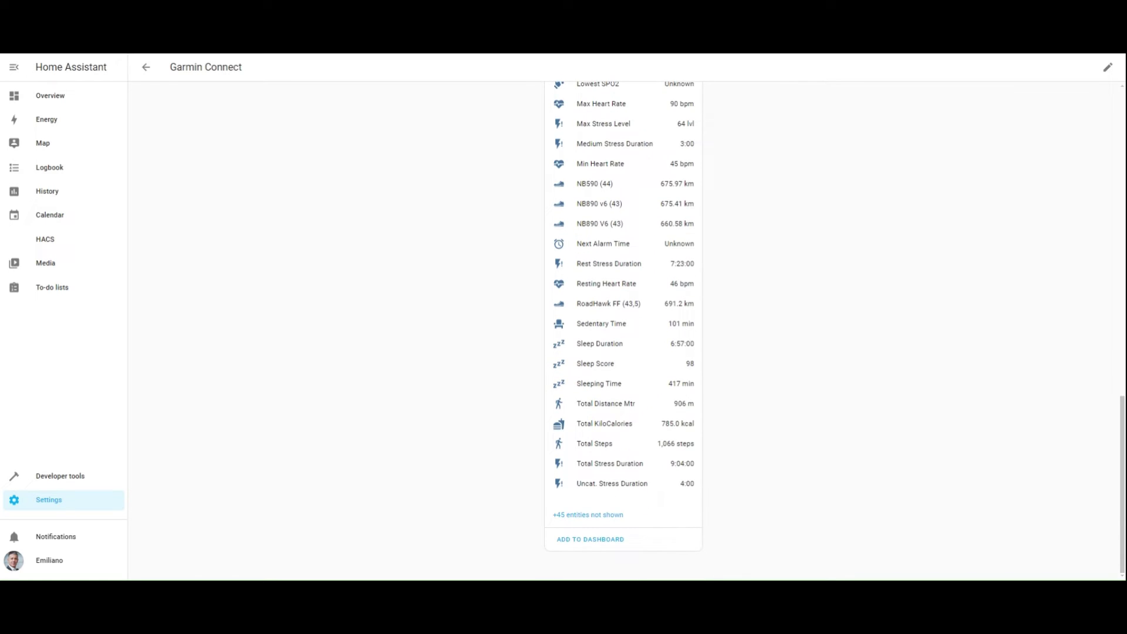
key(alt+Left)
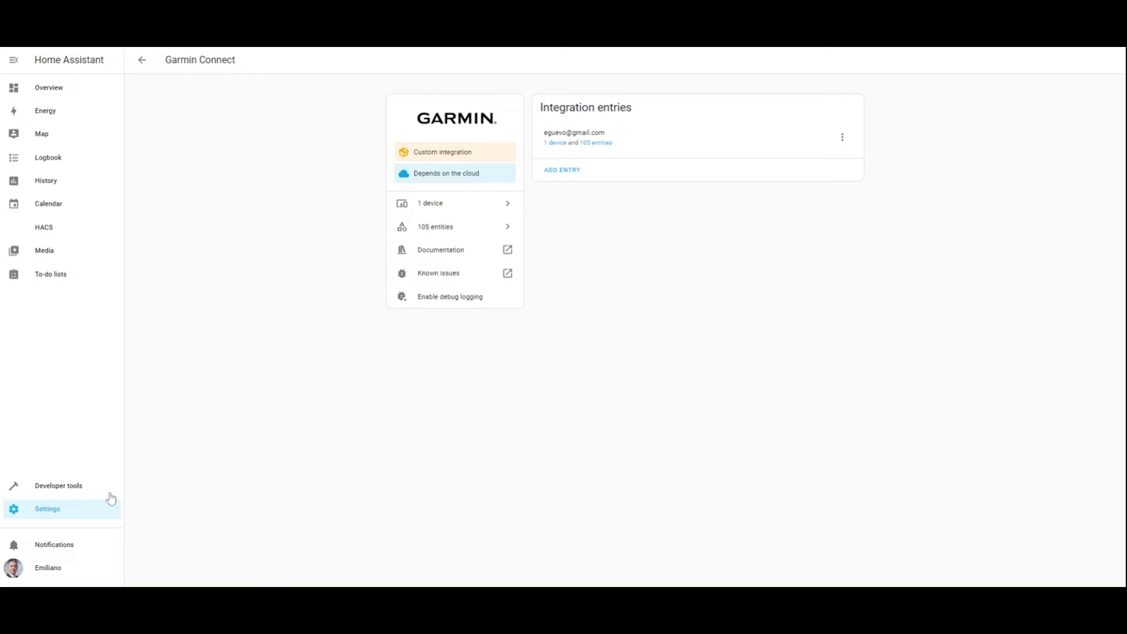
Search the helpers for 'score' and review the Sleep Score time helper's settings
click(73, 509)
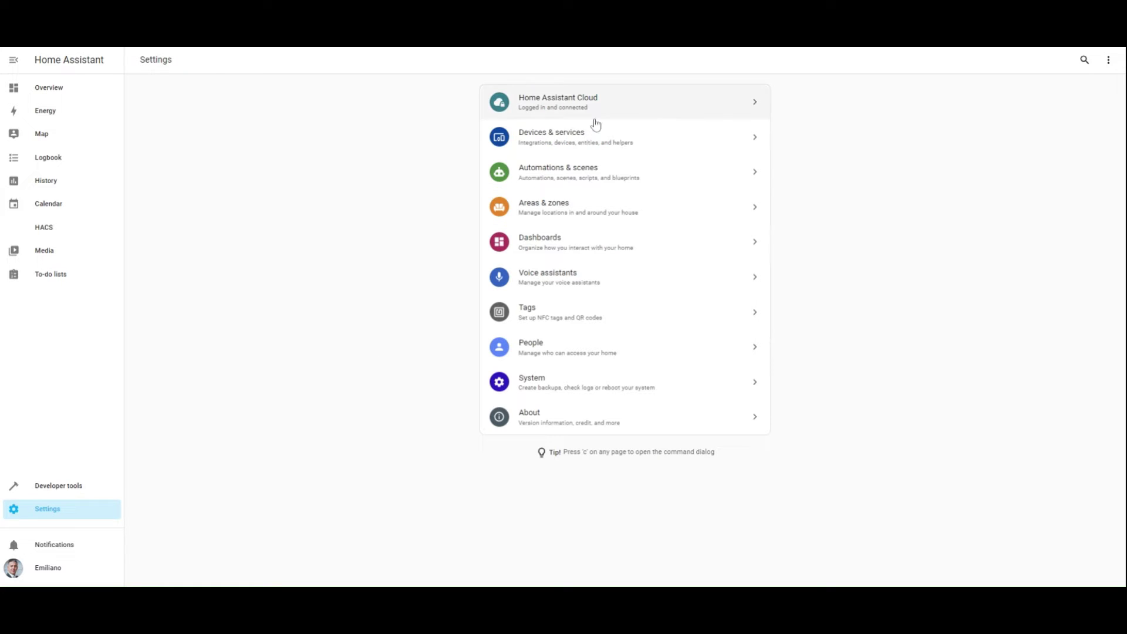
click(586, 143)
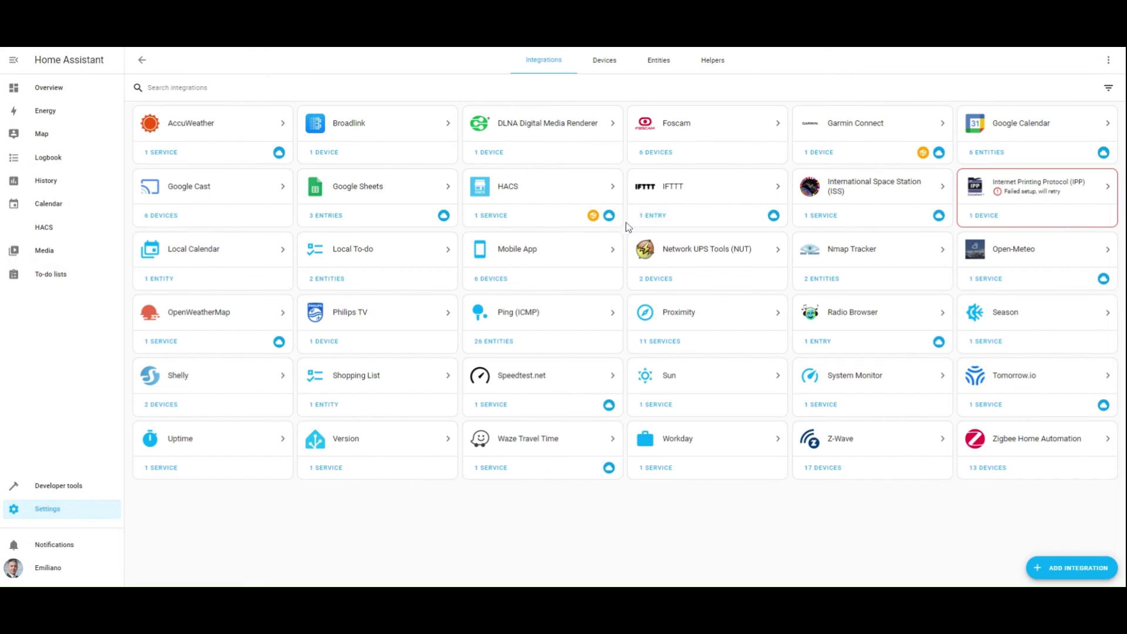
click(713, 59)
click(394, 99)
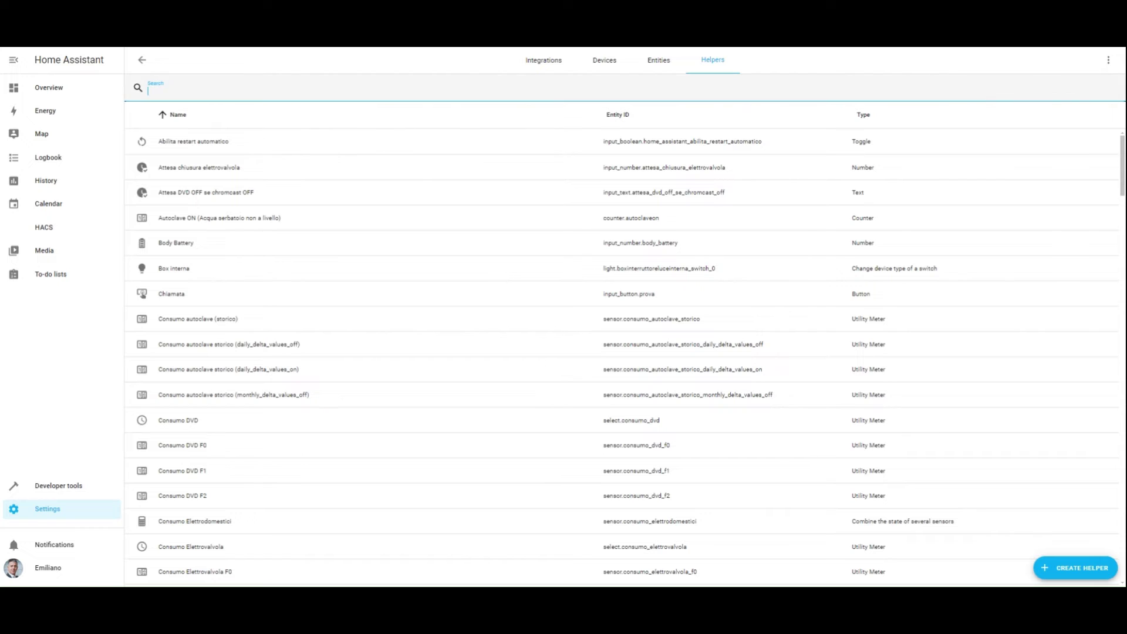
text(score)
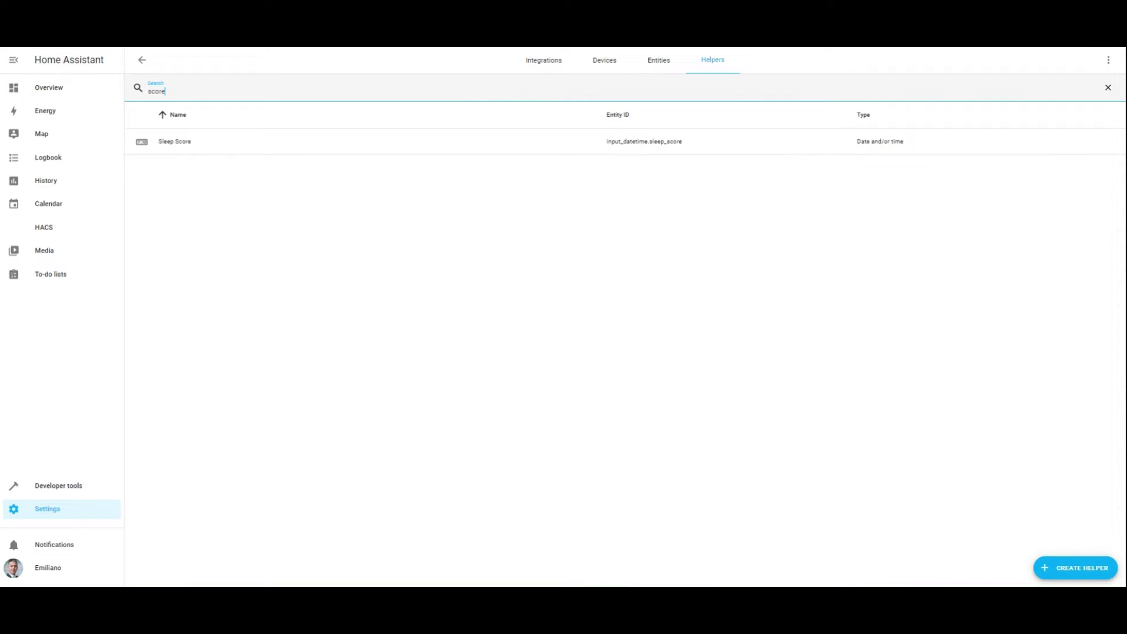
click(642, 148)
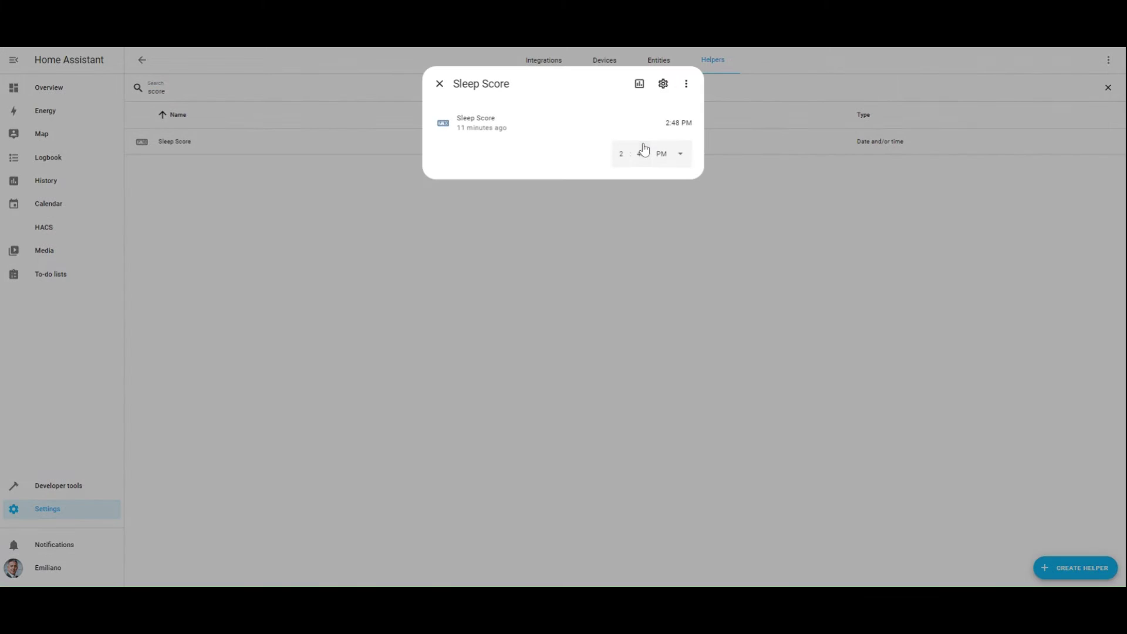
click(662, 83)
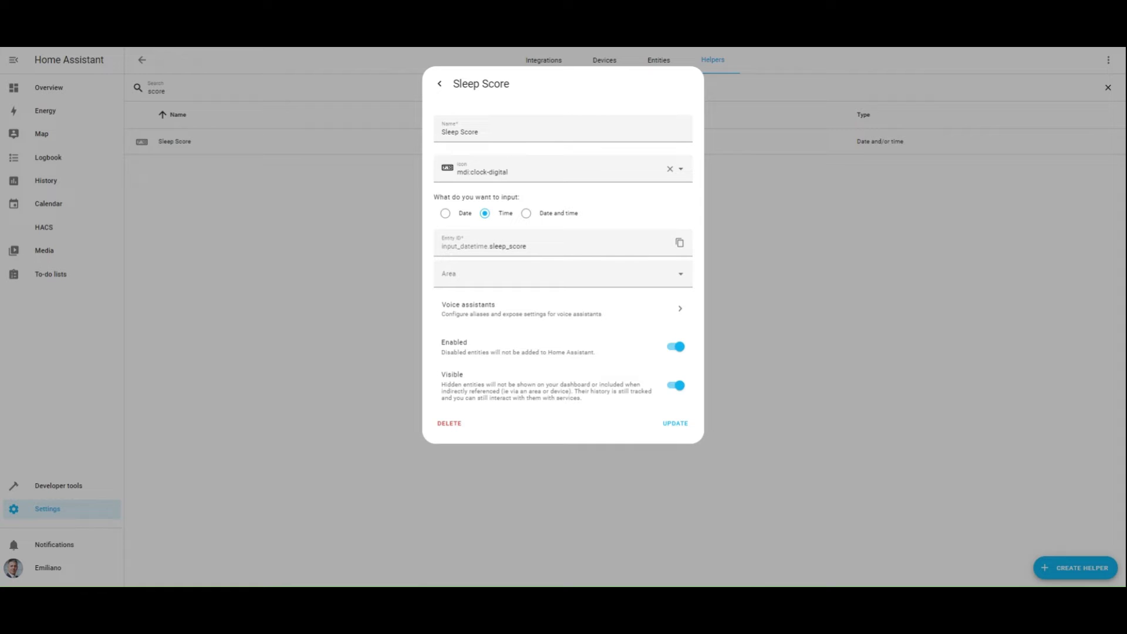
click(440, 83)
click(442, 85)
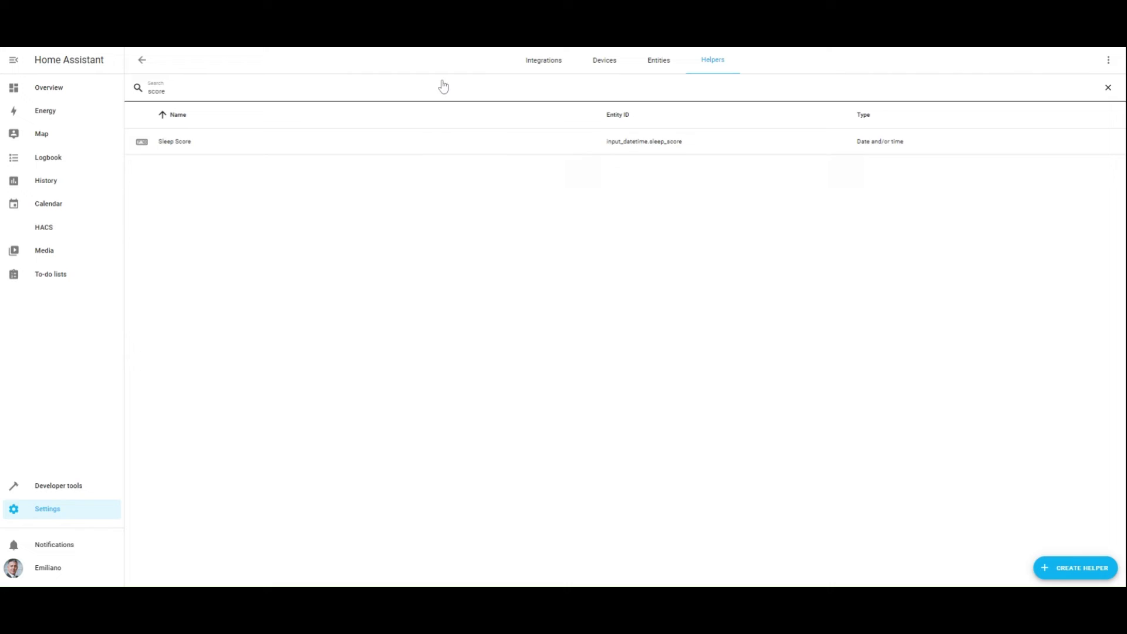
Start a new empty automation and switch it to YAML editing
click(109, 509)
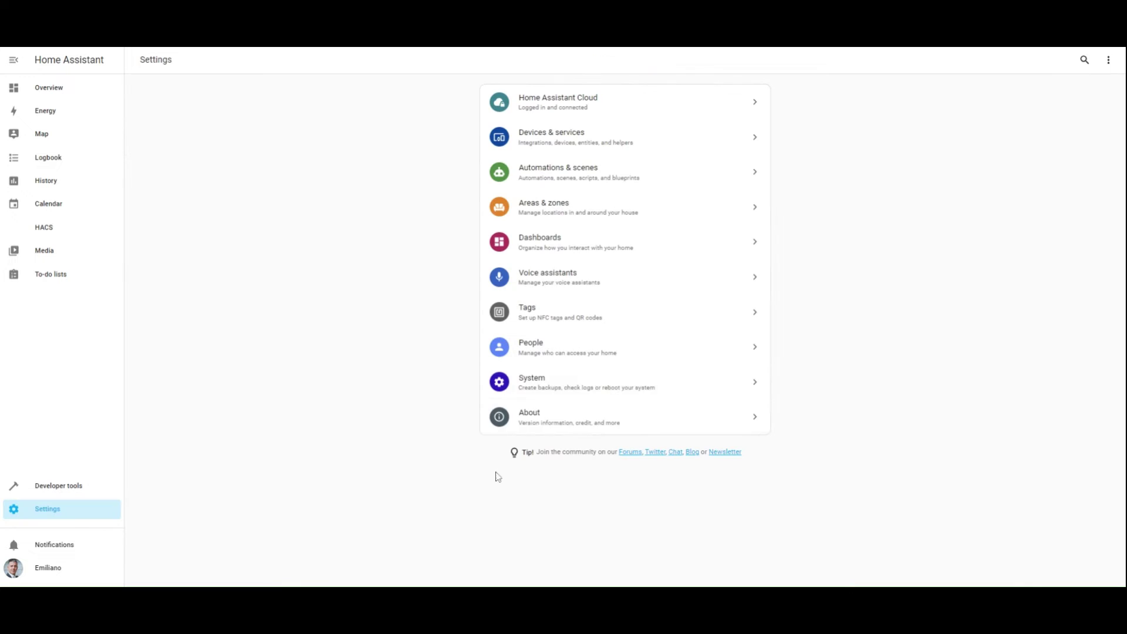
click(585, 170)
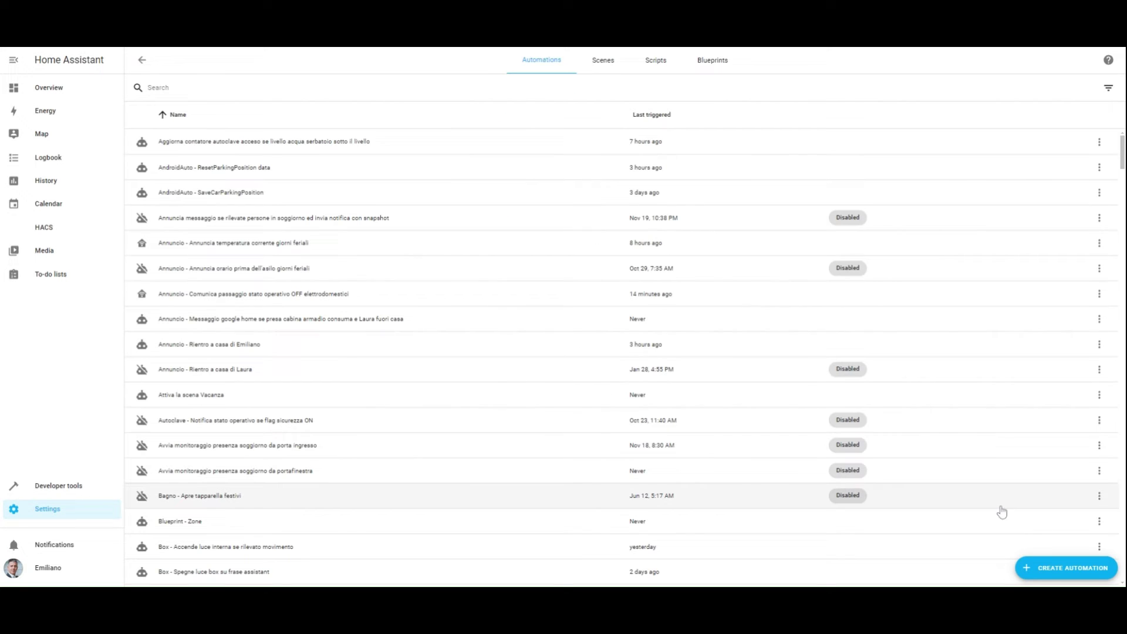
click(1057, 572)
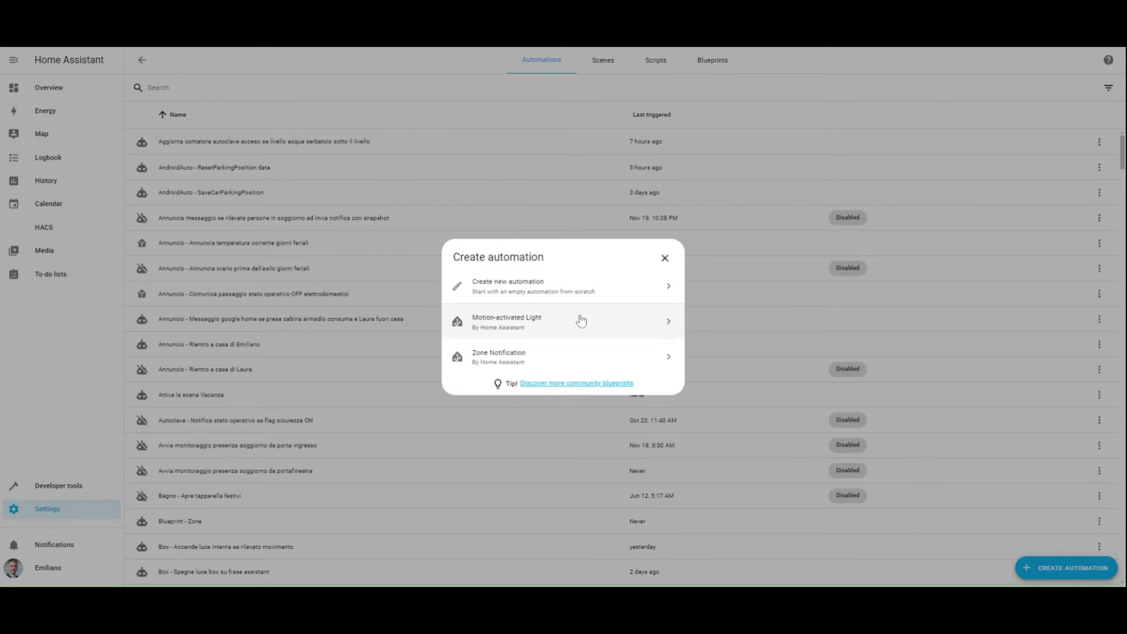
click(565, 297)
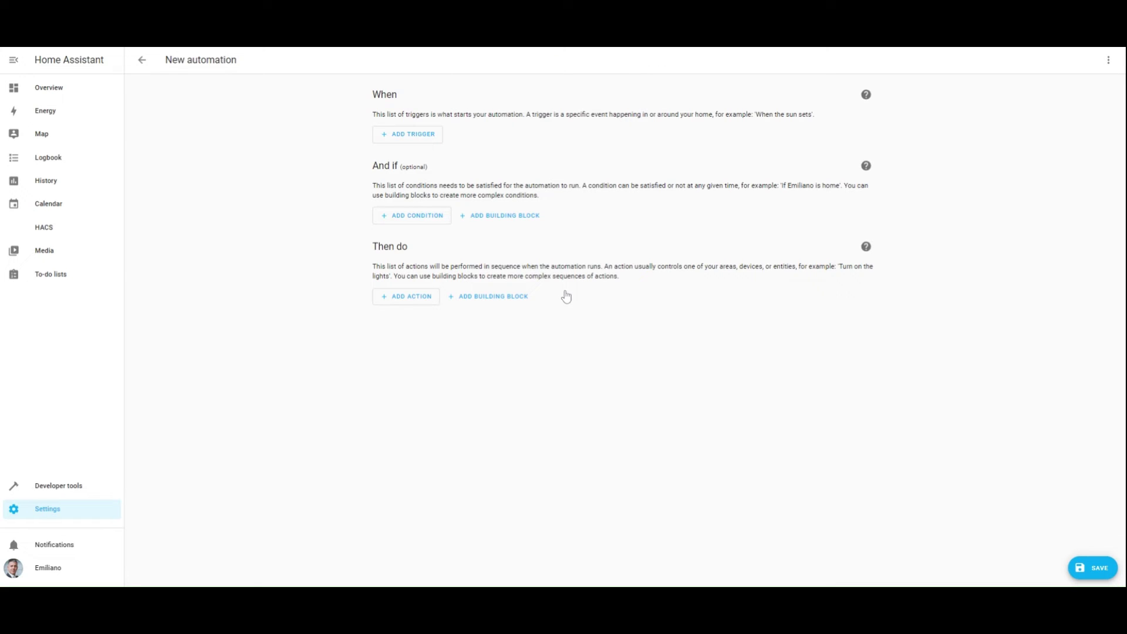
click(1107, 62)
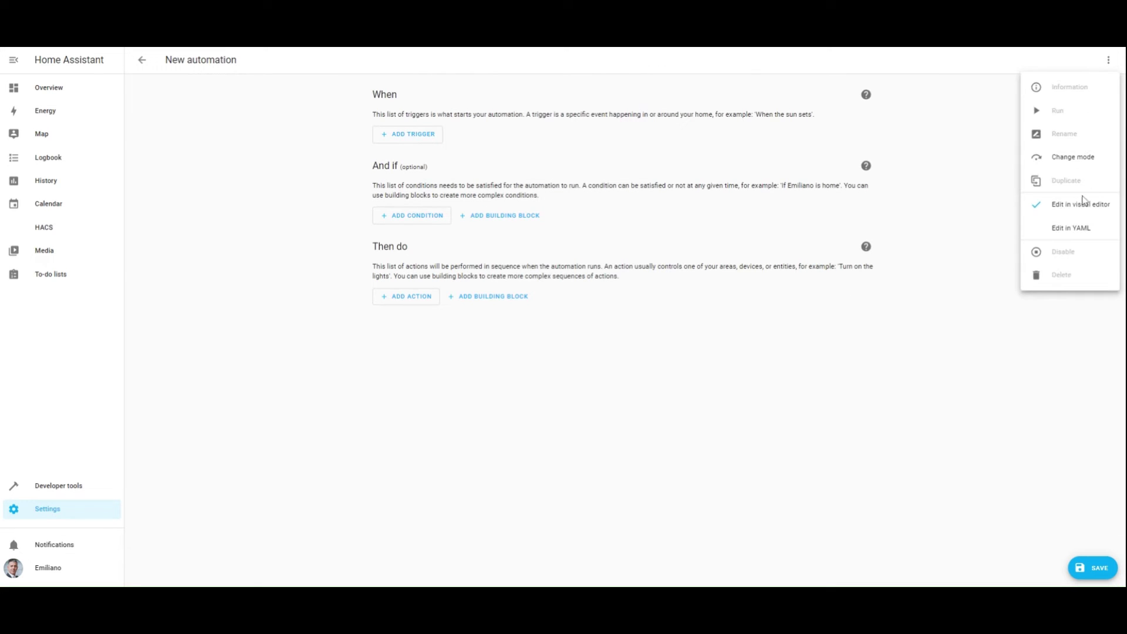
click(1083, 233)
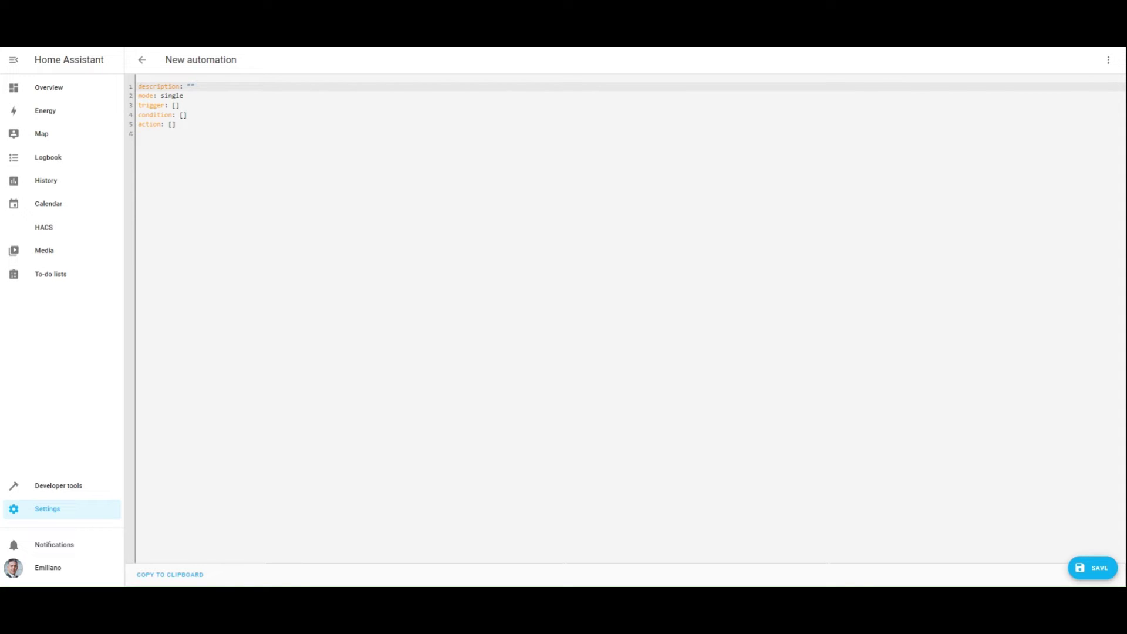
Replace the default YAML with the sleep score notification automation and save it
key(ctrl+a)
text(alias: >-   Garmin - Invia notifica android all'orario impostato con riportato lo sleep   score description: >-   Garmin - Invia notifica android all'orario impostato con riportato lo sleep   score trigger:   - platform: time     at: input_datetime.sleep_score condition: [] action:   - service: notify.mobile_app_pocox3nfc     data:       message: "Il tuo ultimo sleep score è pari a: {{states('sensor.sleep_score')}}" mode: single)
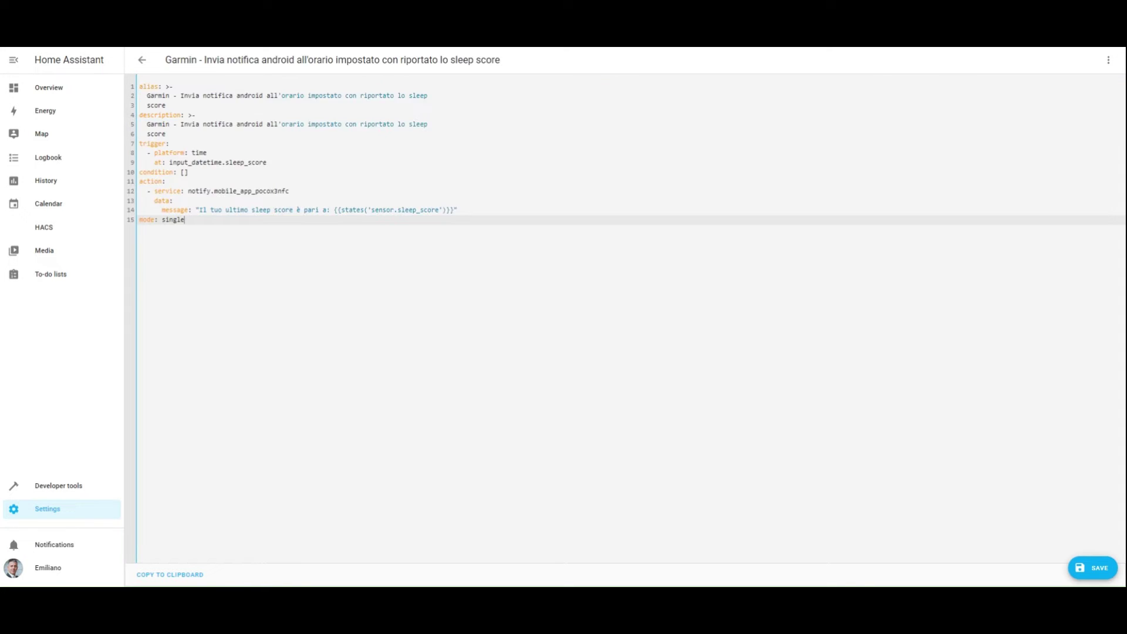
key(ctrl+s)
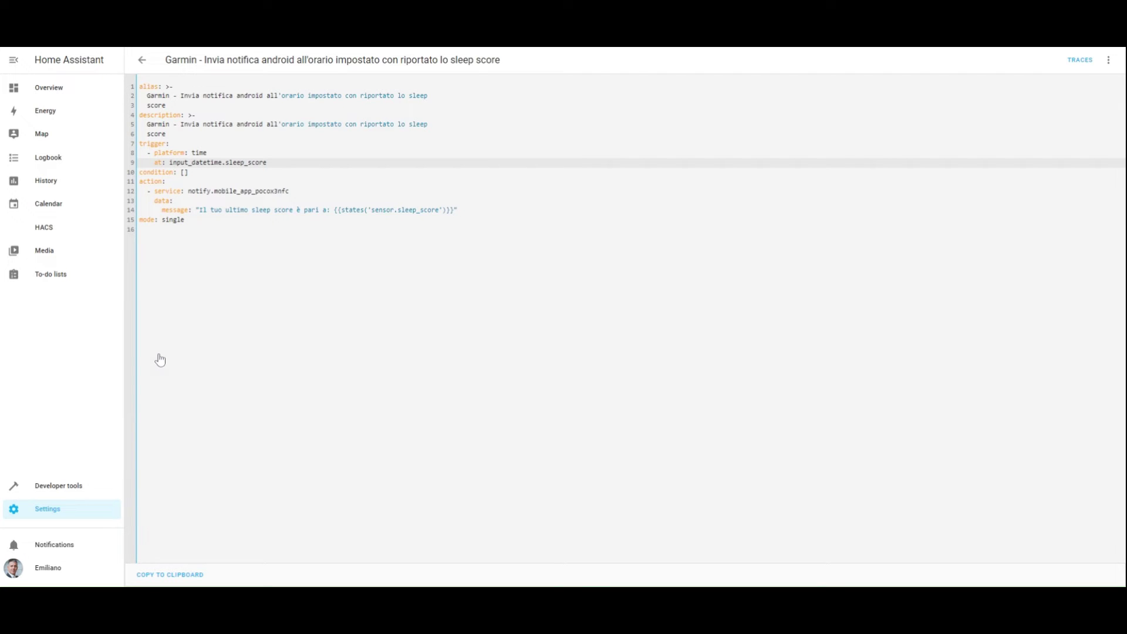
Highlight the input_datetime.sleep_score time trigger and the mobile notification action in the YAML
drag(139, 144, 267, 162)
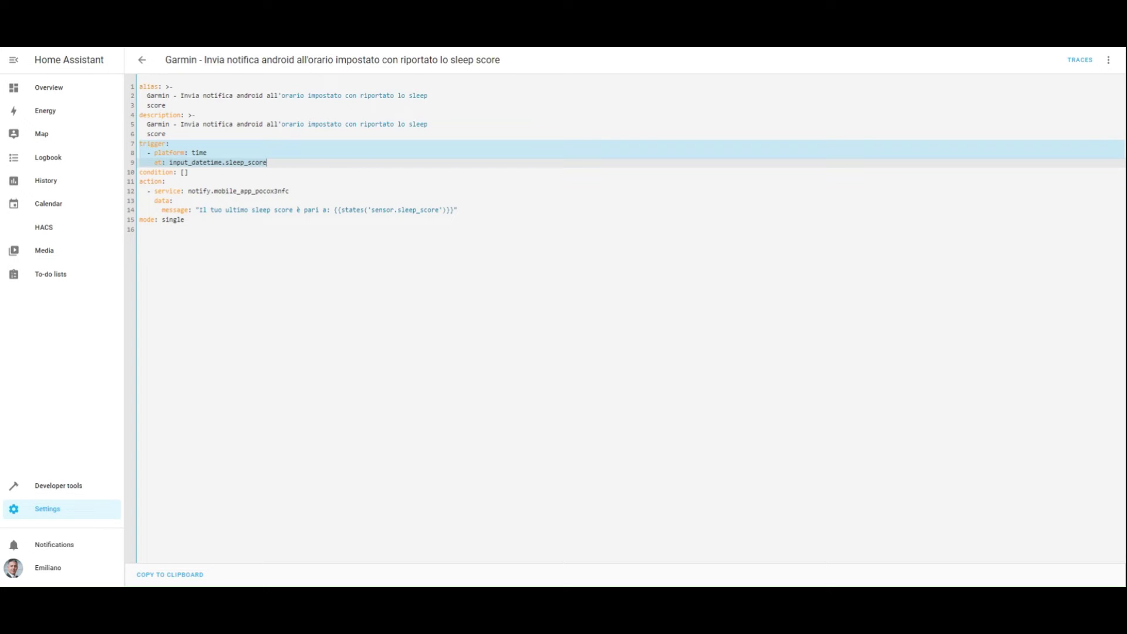
drag(140, 181, 457, 209)
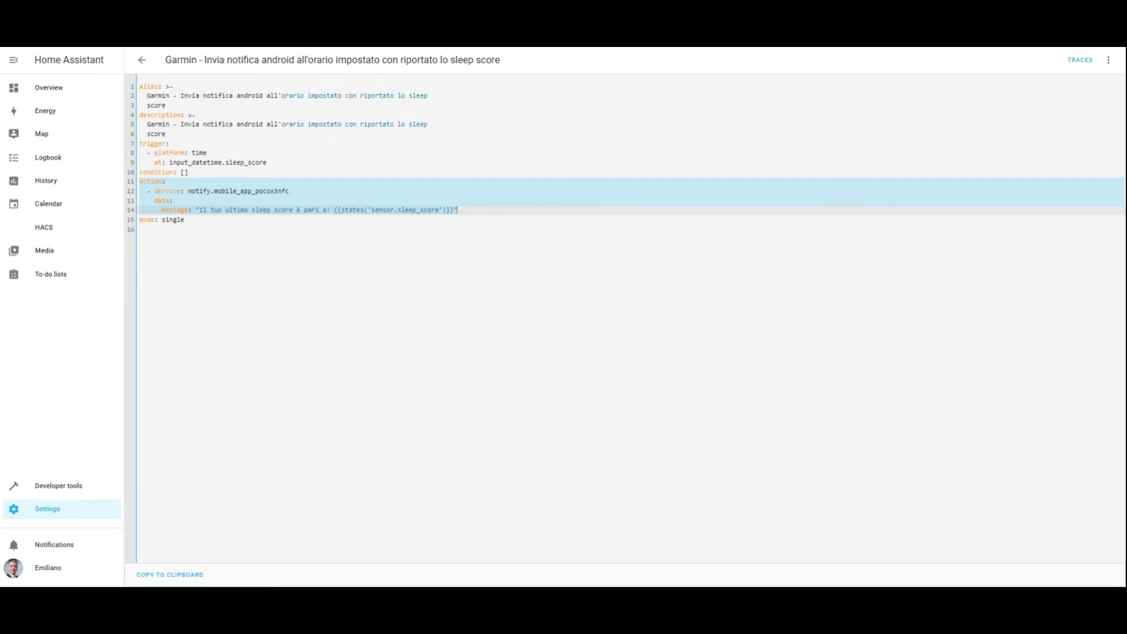
click(185, 219)
key(ctrl+Home)
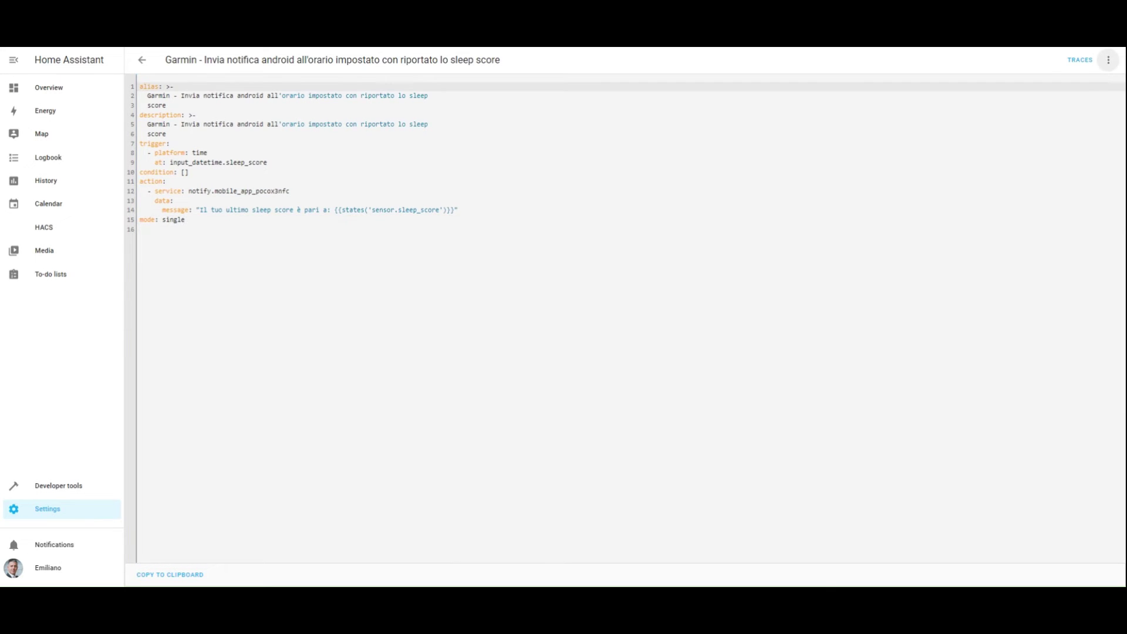
Search the helpers for 'body' and review Body Battery: minimum 20, maximum 60, step 5, %
click(78, 515)
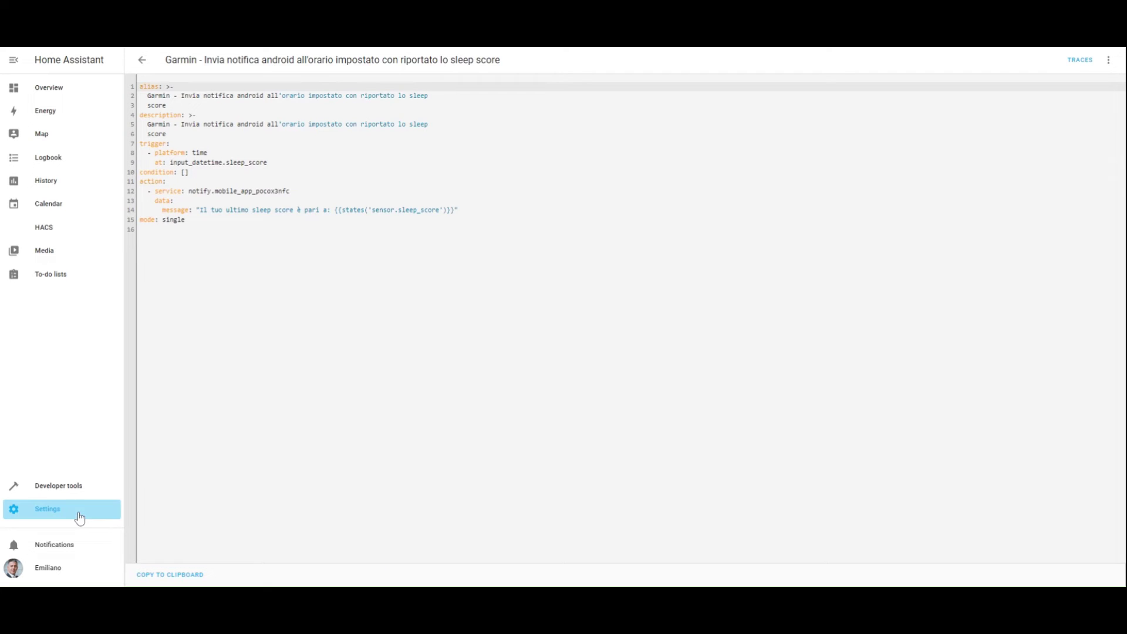
click(601, 139)
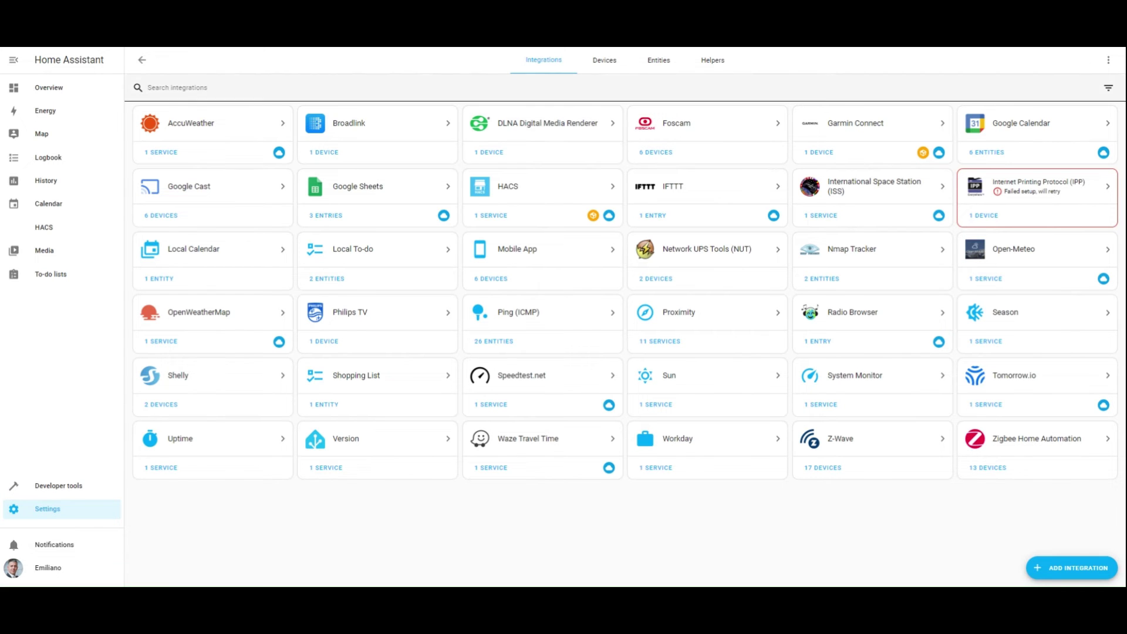
click(721, 61)
click(696, 88)
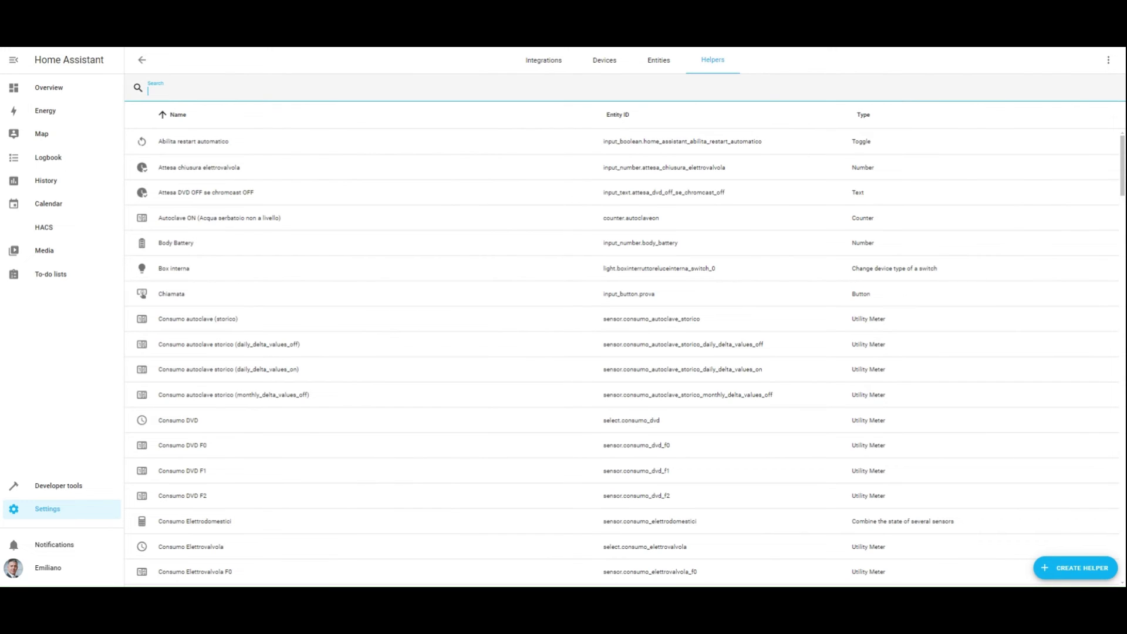
text(body)
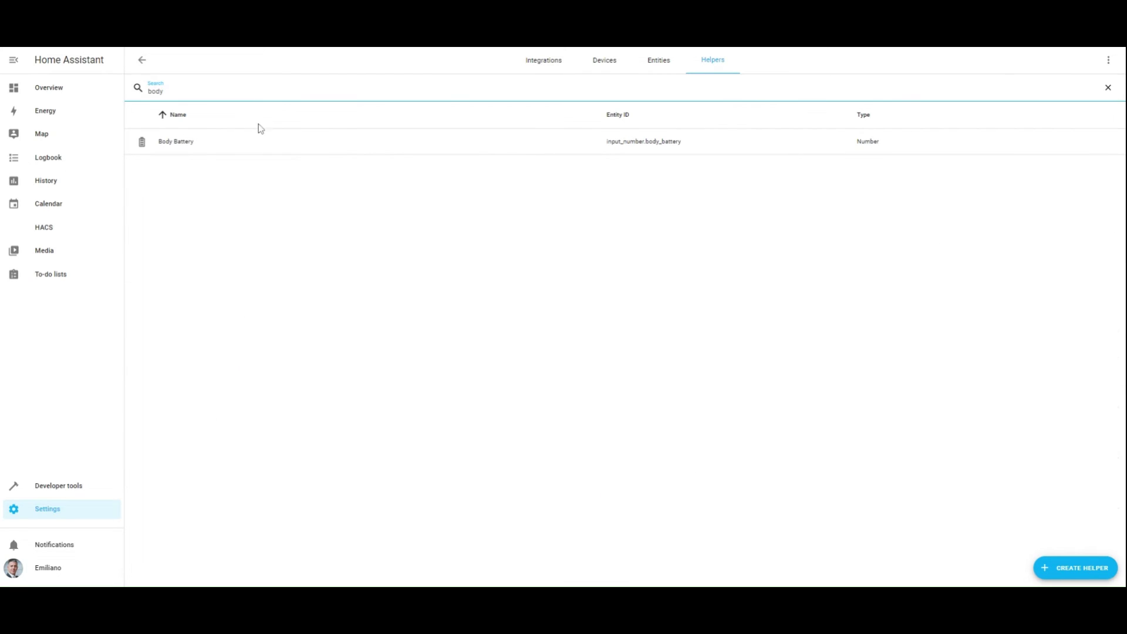
click(218, 143)
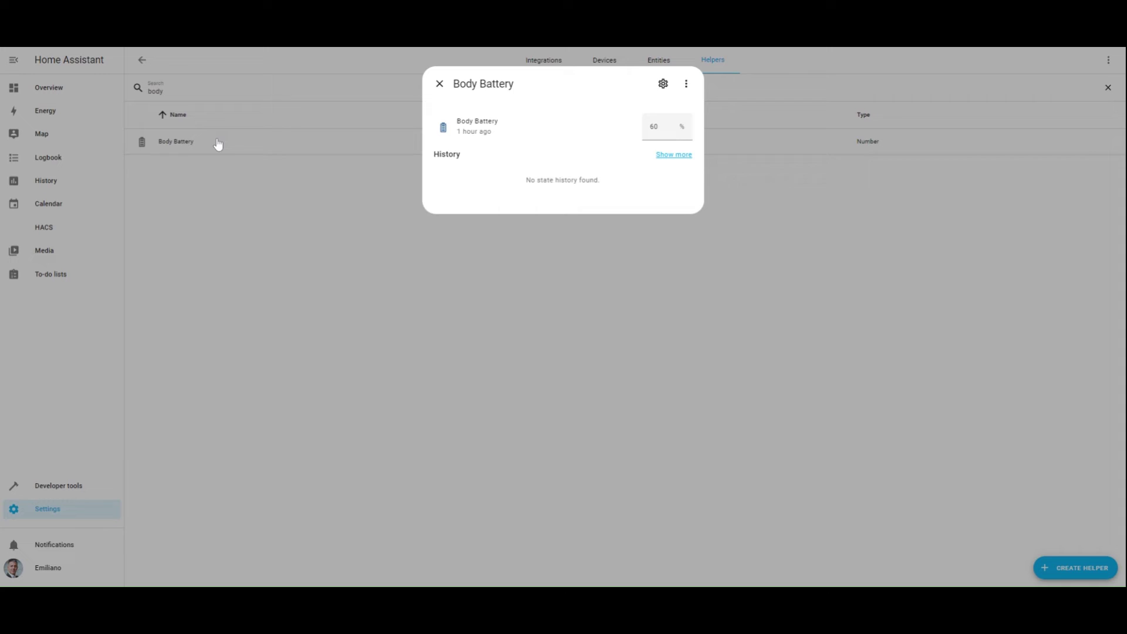
click(662, 83)
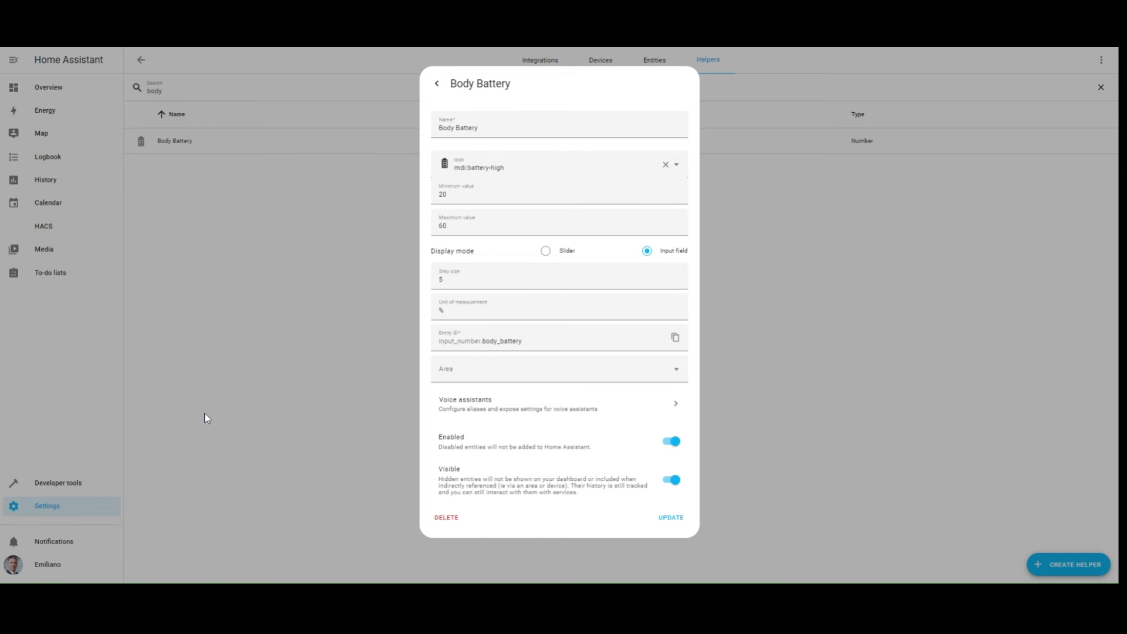
click(437, 84)
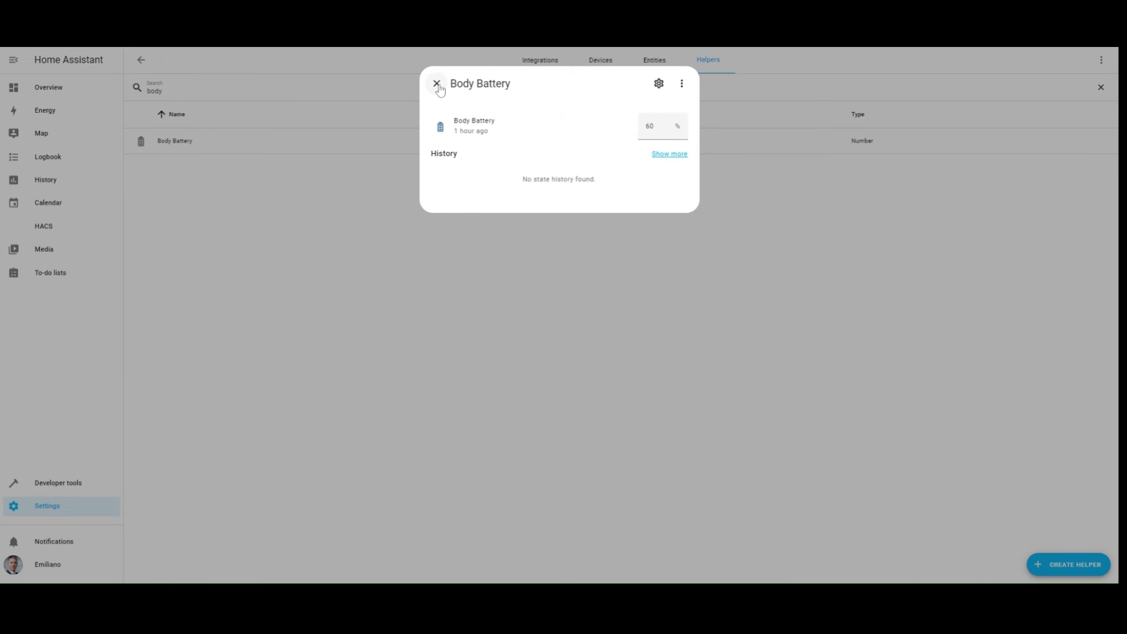
click(437, 84)
Start another empty automation and switch it to YAML editing
click(118, 506)
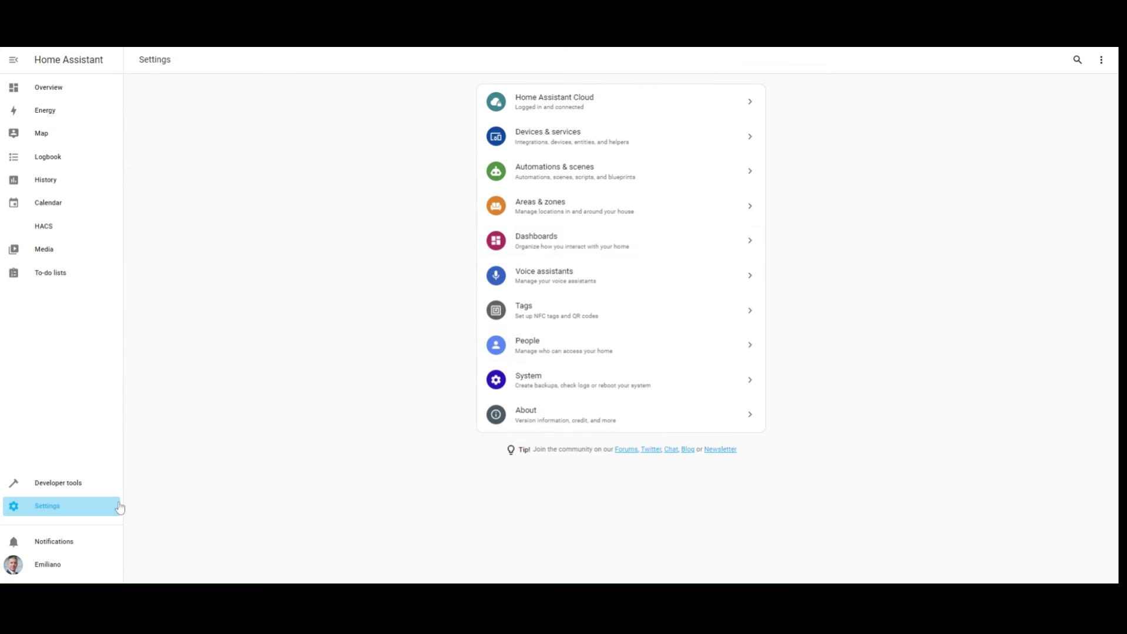
click(591, 175)
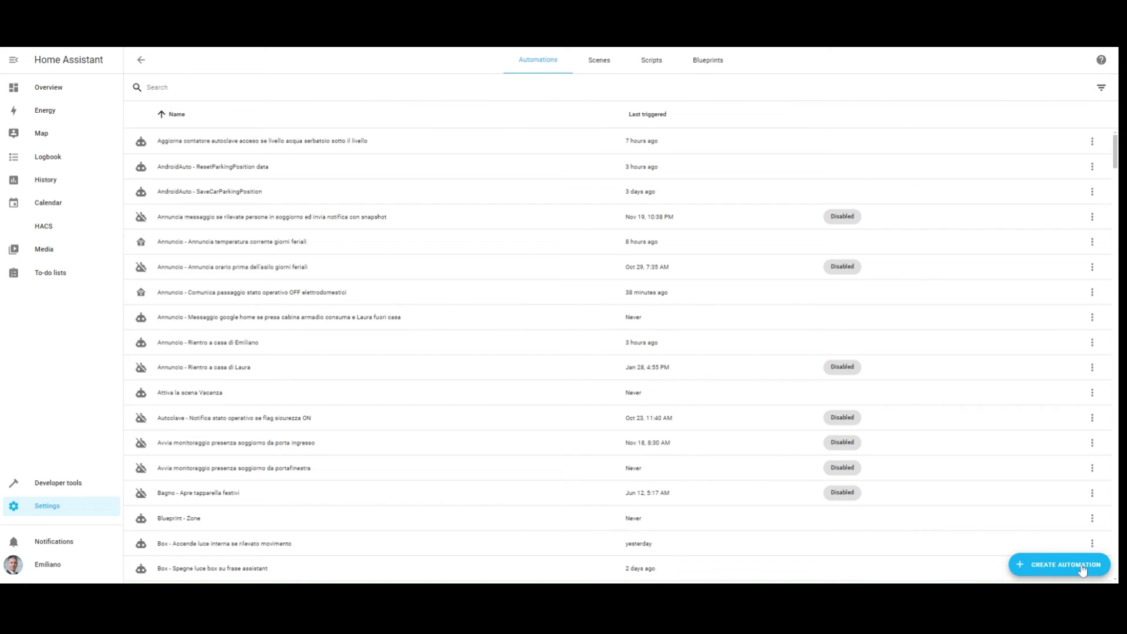
click(1082, 568)
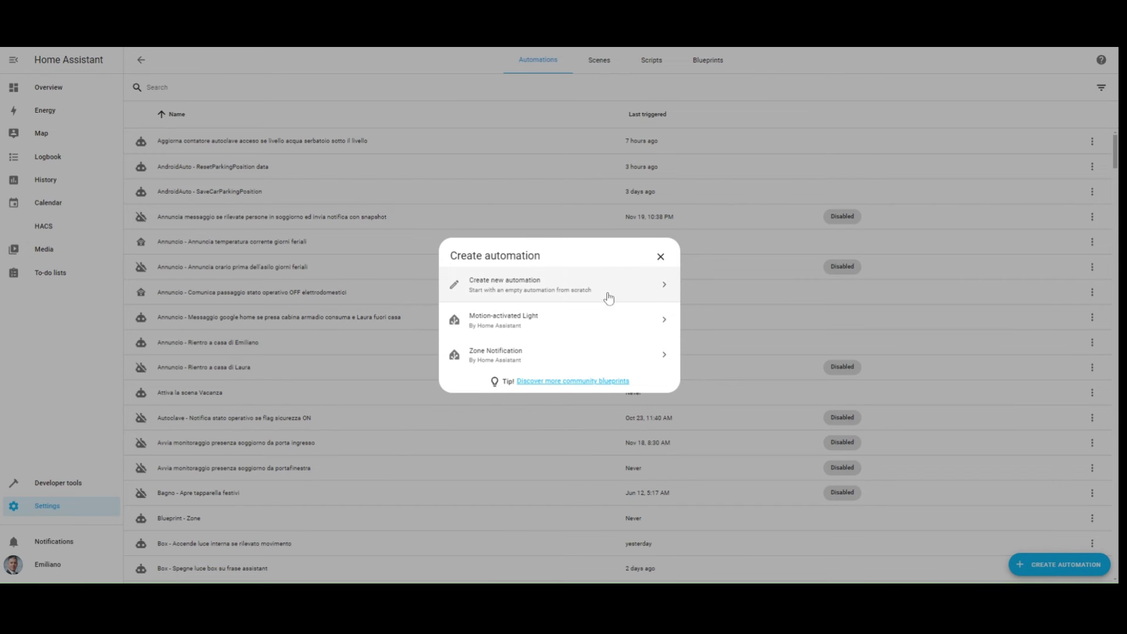
click(607, 296)
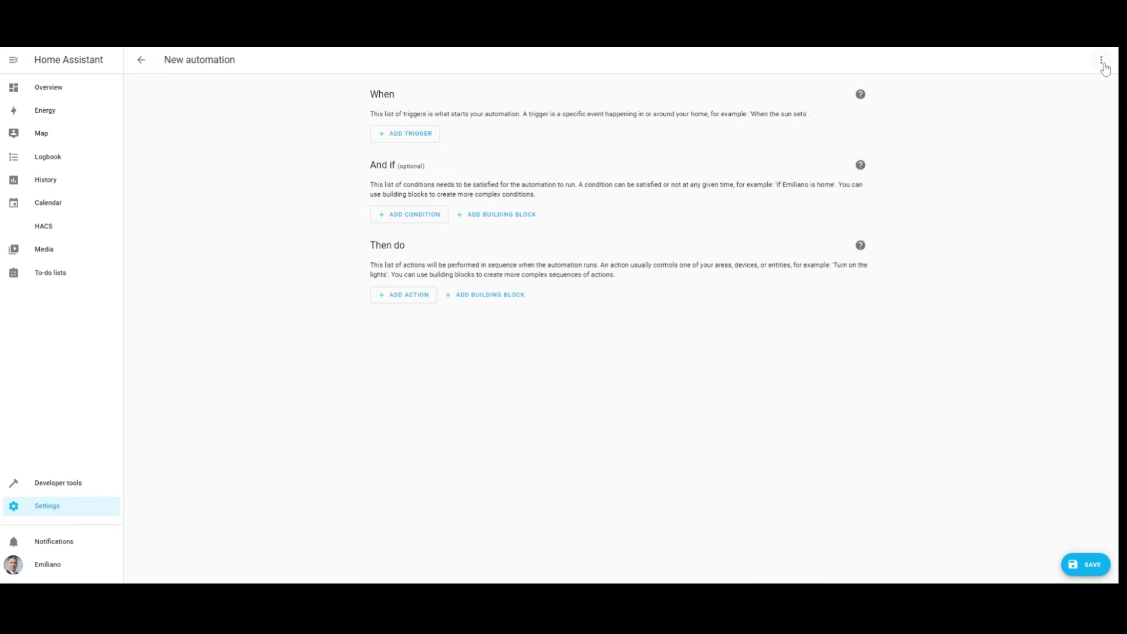
click(1101, 61)
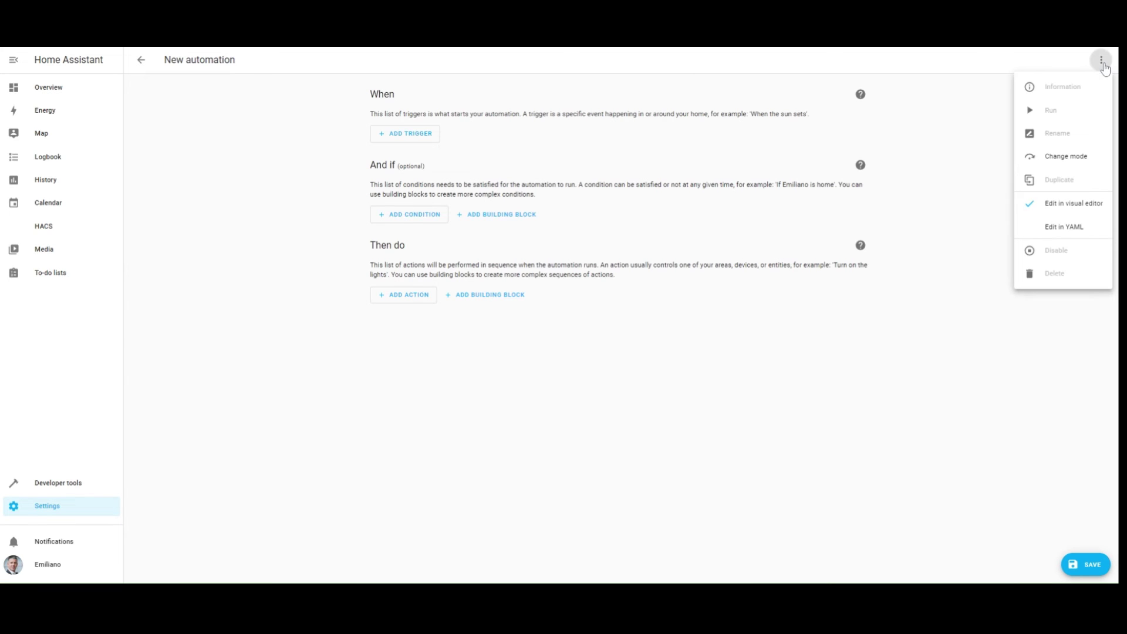
click(1076, 234)
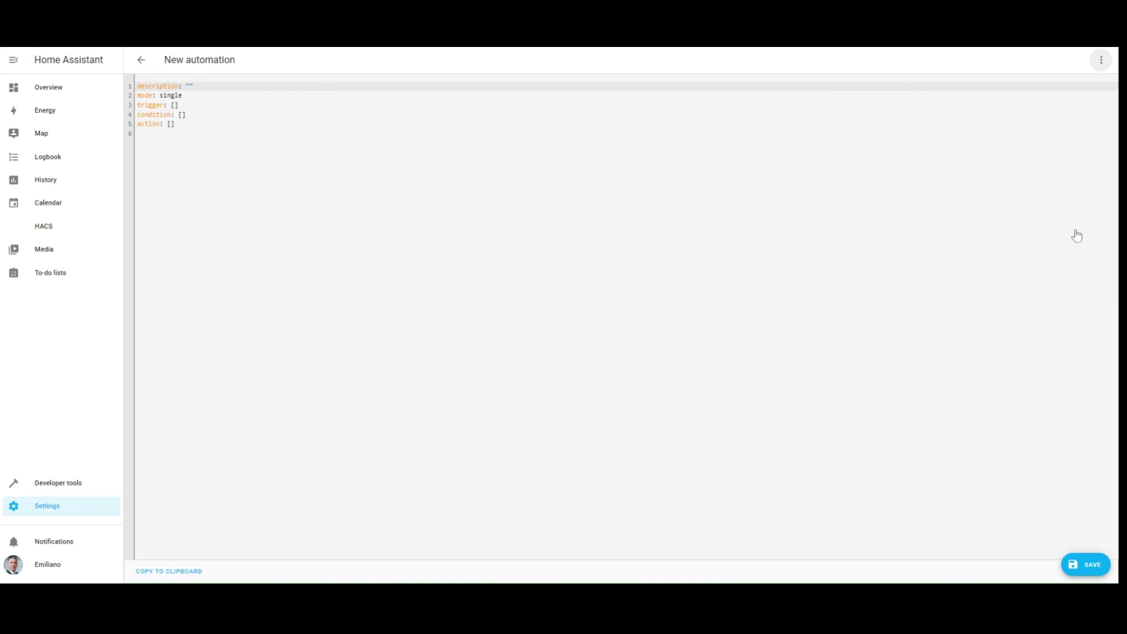
Paste the body battery alert YAML over the default and save it, confirming its name
key(shift+Down)
key(shift+Down)
key(shift+Down)
key(shift+Down)
key(shift+Down)
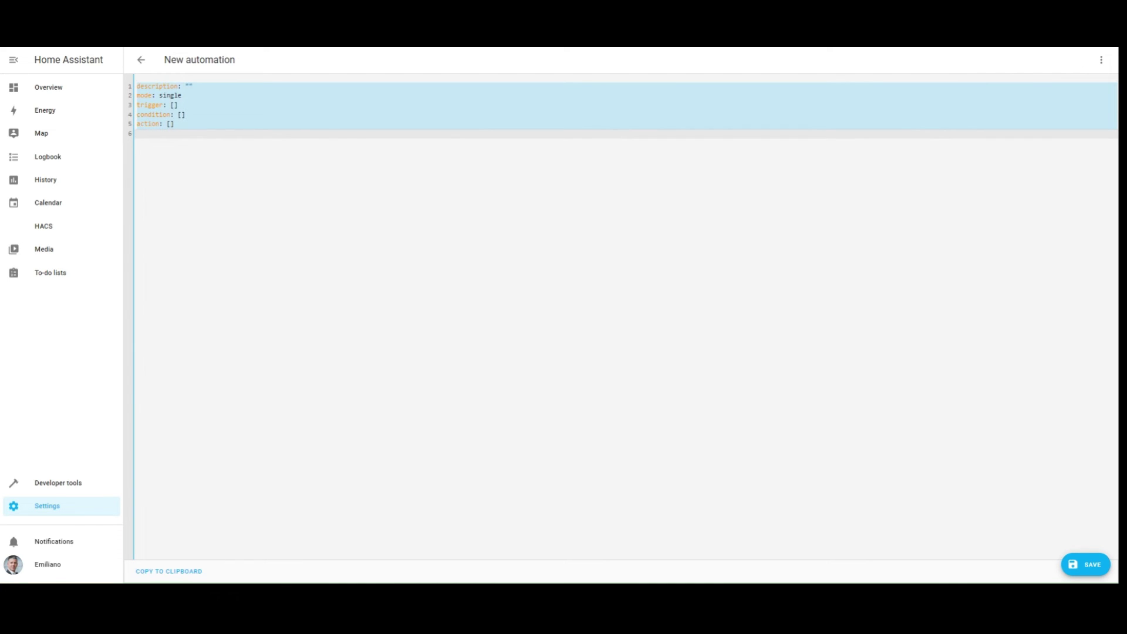
text(alias: Garmin - Notifica body battery se inferiore ad una certa soglia impostata description: >-   Garmin - Notifica body battery se inferiore ad una certa soglia impostata   tramite helper trigger:   - platform: template     value_template: >       {{ states('sensor.body_battery_most_recent')|float <       states('input_number.body_battery')|float }}     id: body_battery_min condition: [] action:   - service: notify.mobile_app_pocox3nfc     data:       message: >-         La tua body battery è pari a {{states("sensor.body_battery_most_recent")         }}% mode: single)
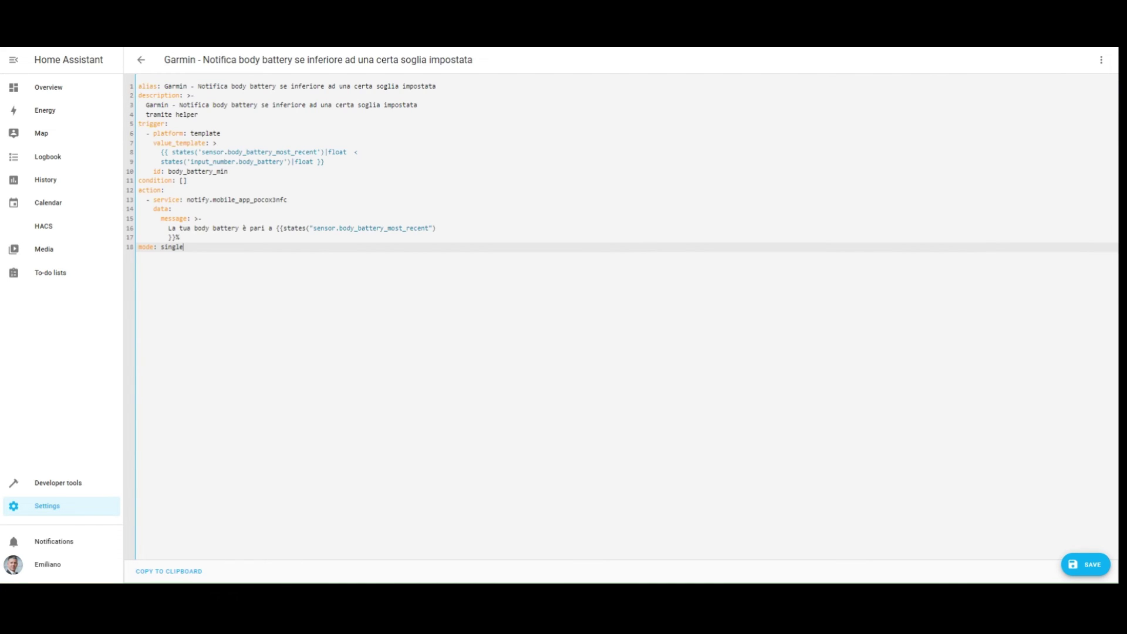
click(1083, 574)
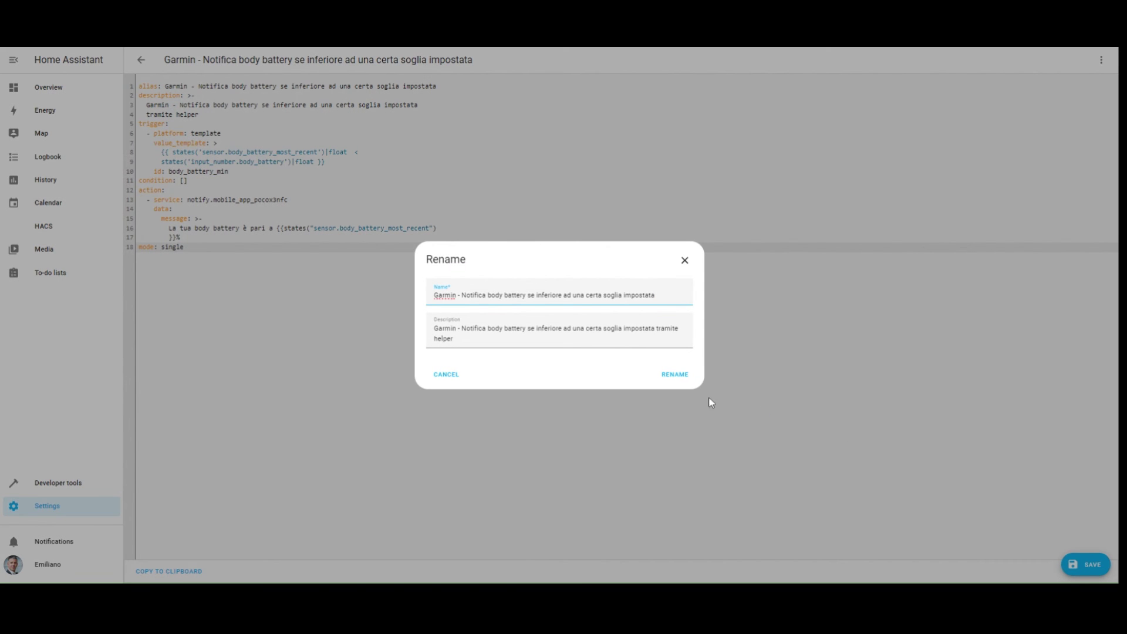
click(681, 381)
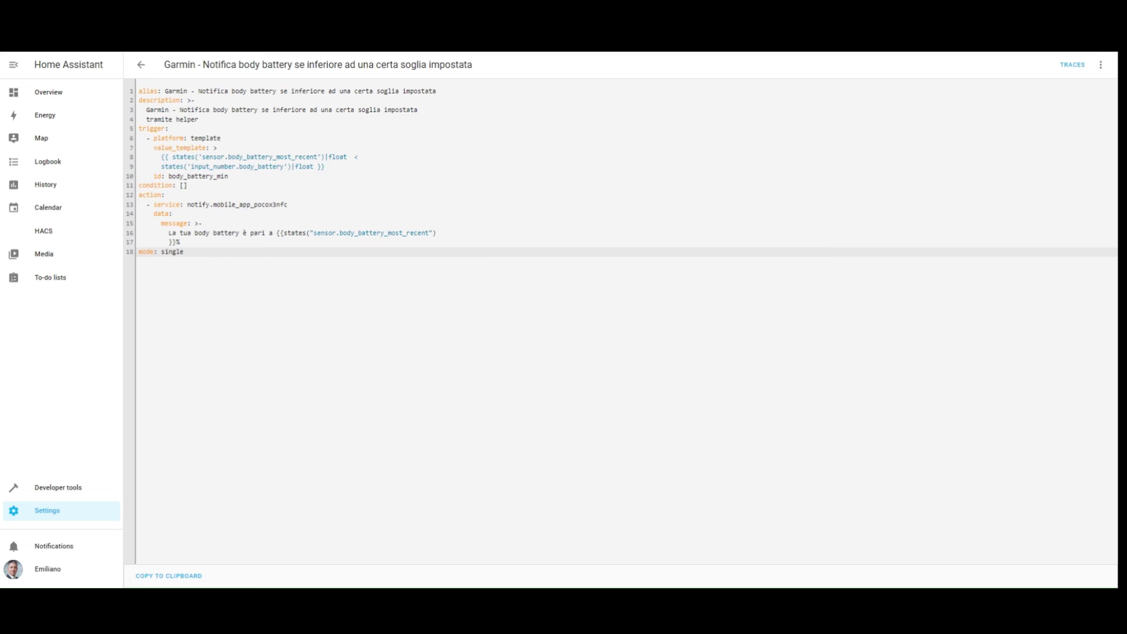
Highlight the body_battery_min template trigger and the notification action in the saved YAML
drag(138, 128, 228, 176)
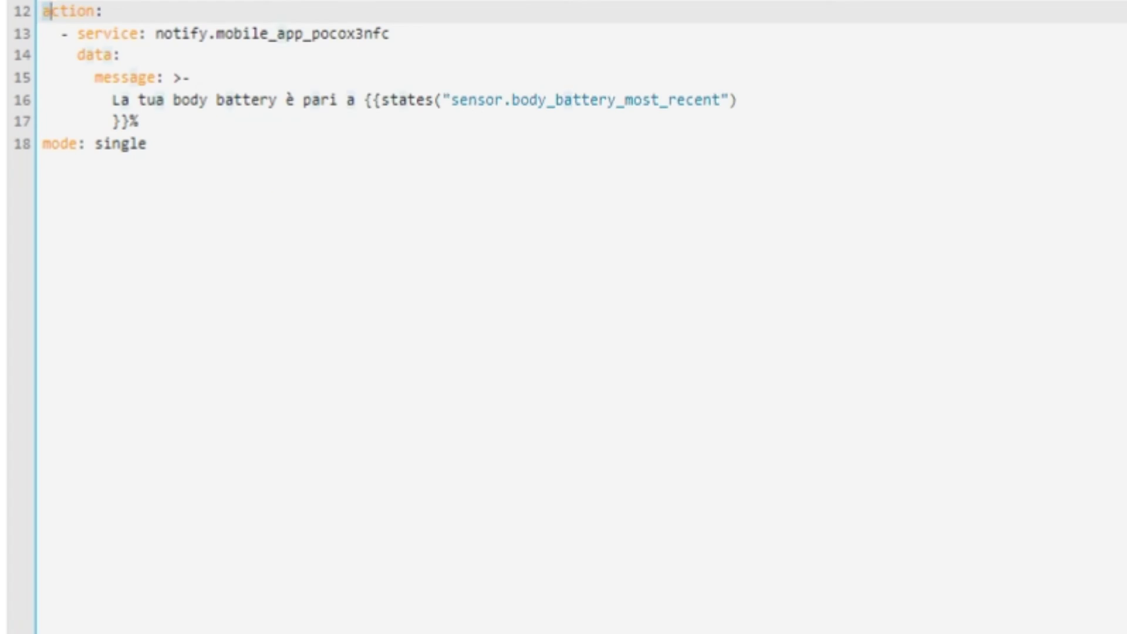
drag(139, 191, 180, 238)
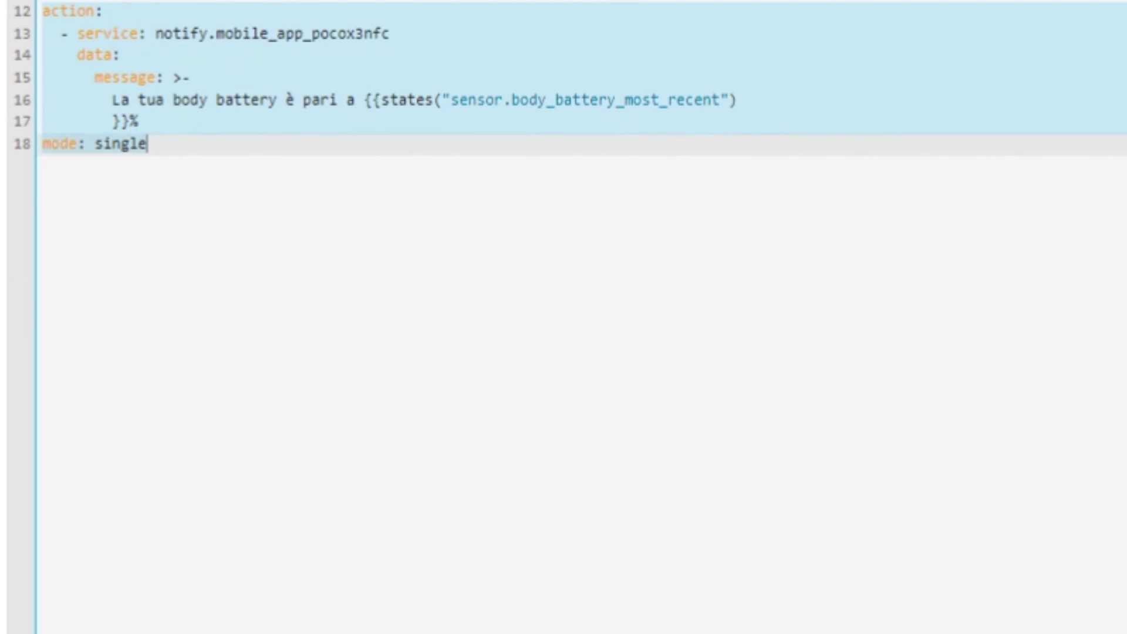